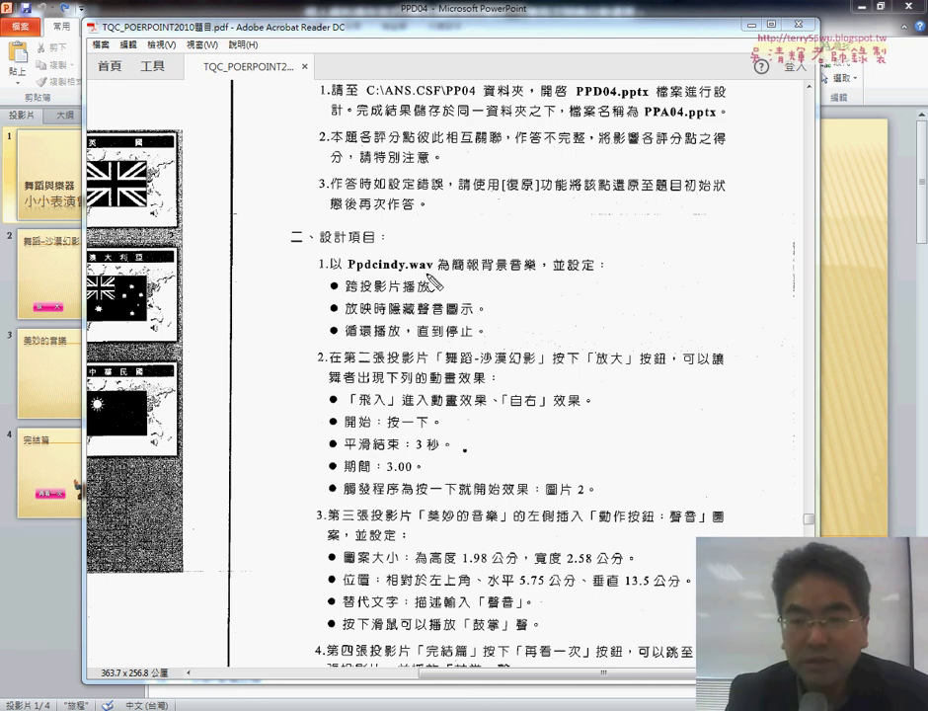
- Read the Ppdcindy.wav background-music requirements in the Acrobat task sheet, then return to PPD04
drag(406, 269, 435, 265)
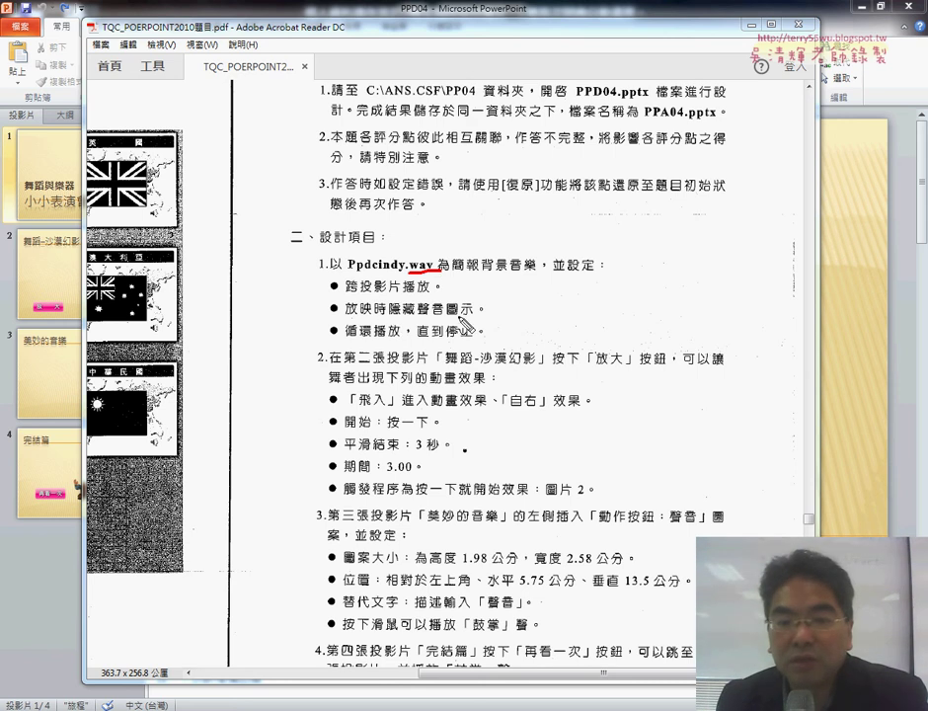
drag(388, 314, 406, 317)
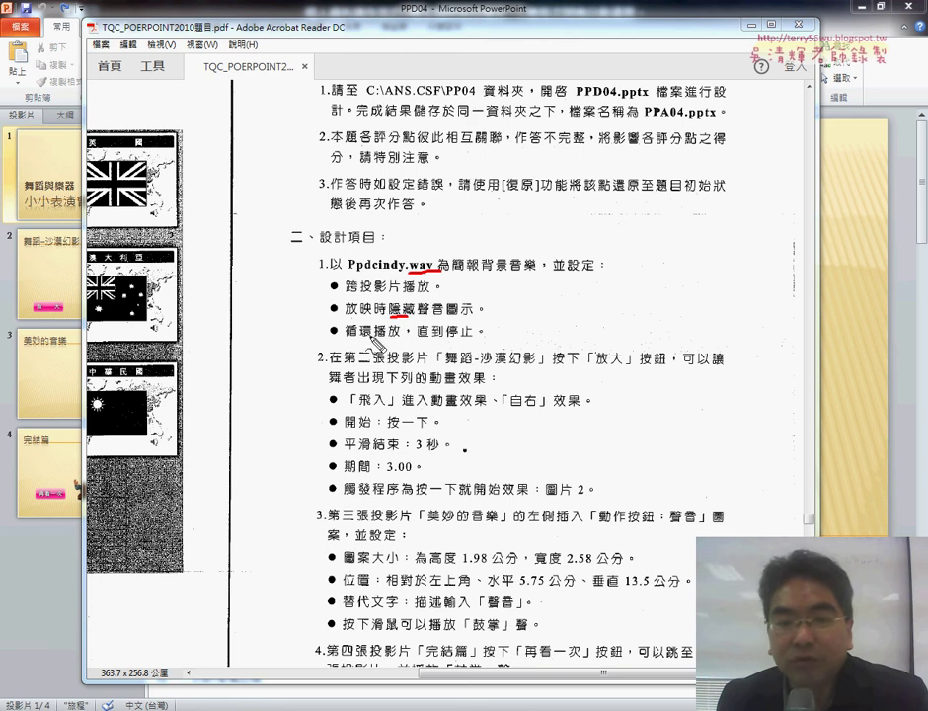
drag(416, 337, 472, 335)
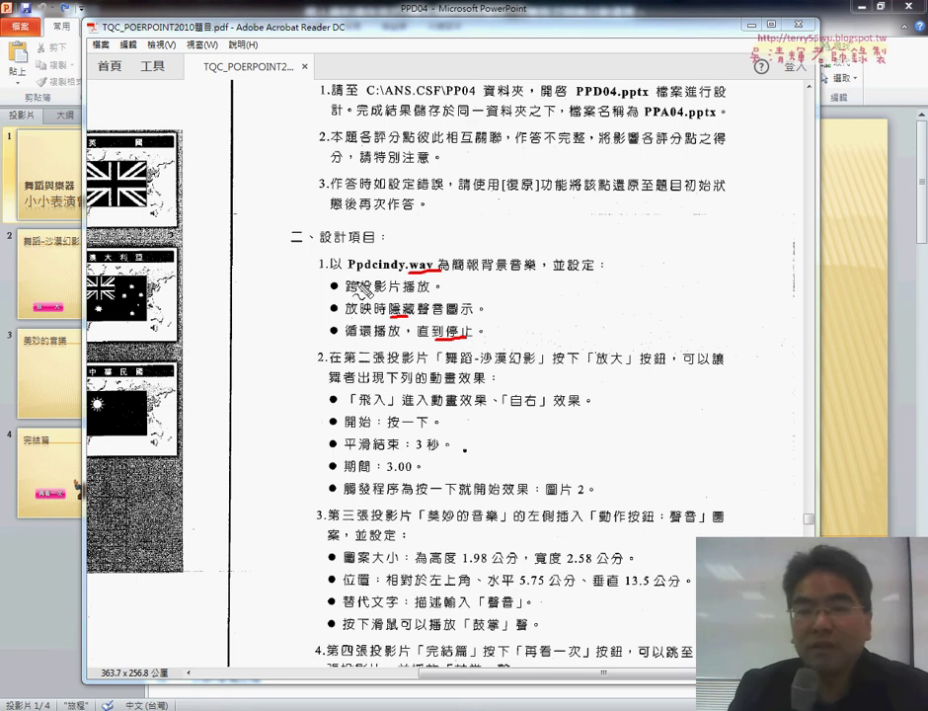
key(Escape)
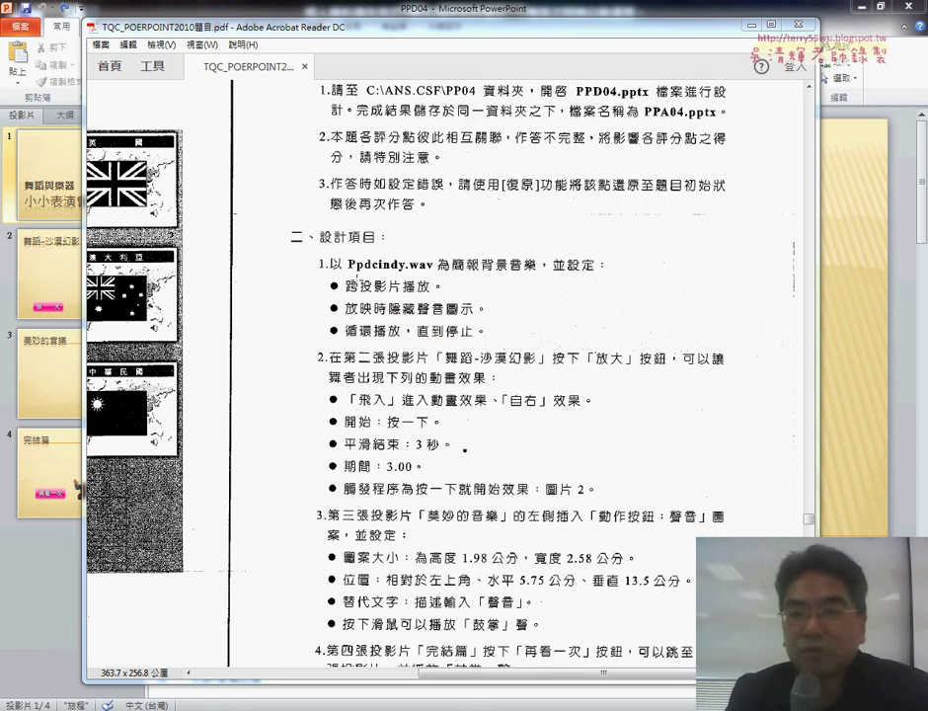
click(844, 235)
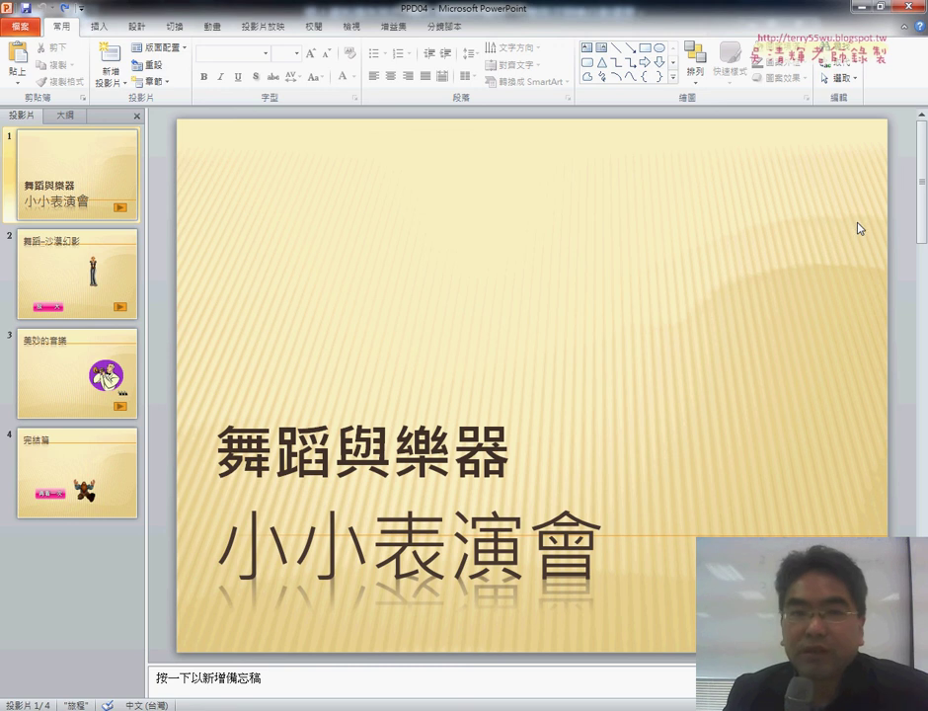
- Insert the Ppdcindy sound from the 402 folder onto slide 1 with Audio from File
click(98, 27)
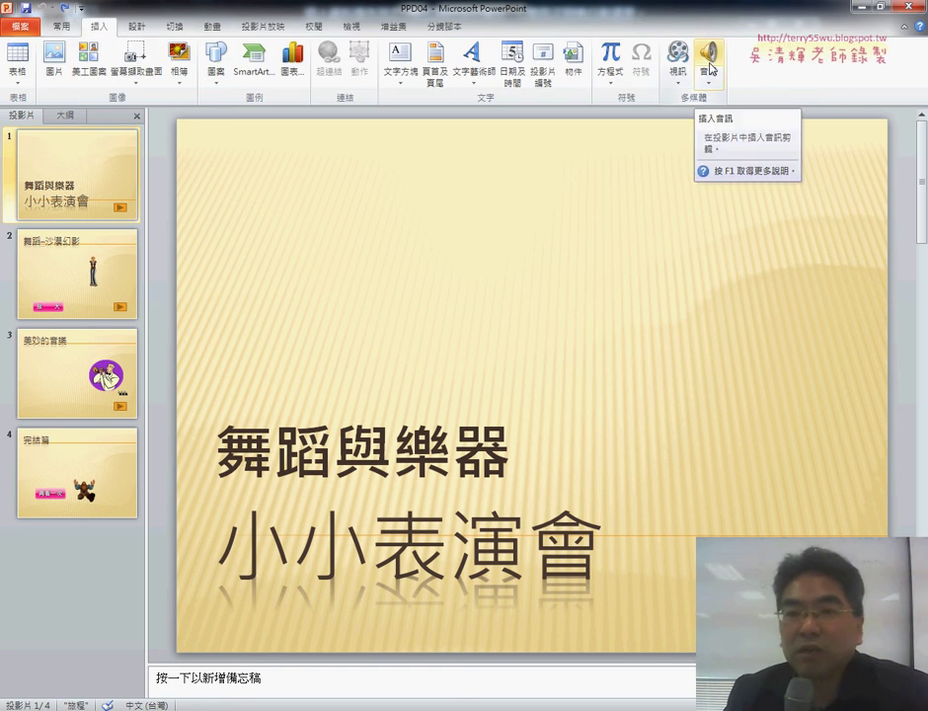
click(710, 69)
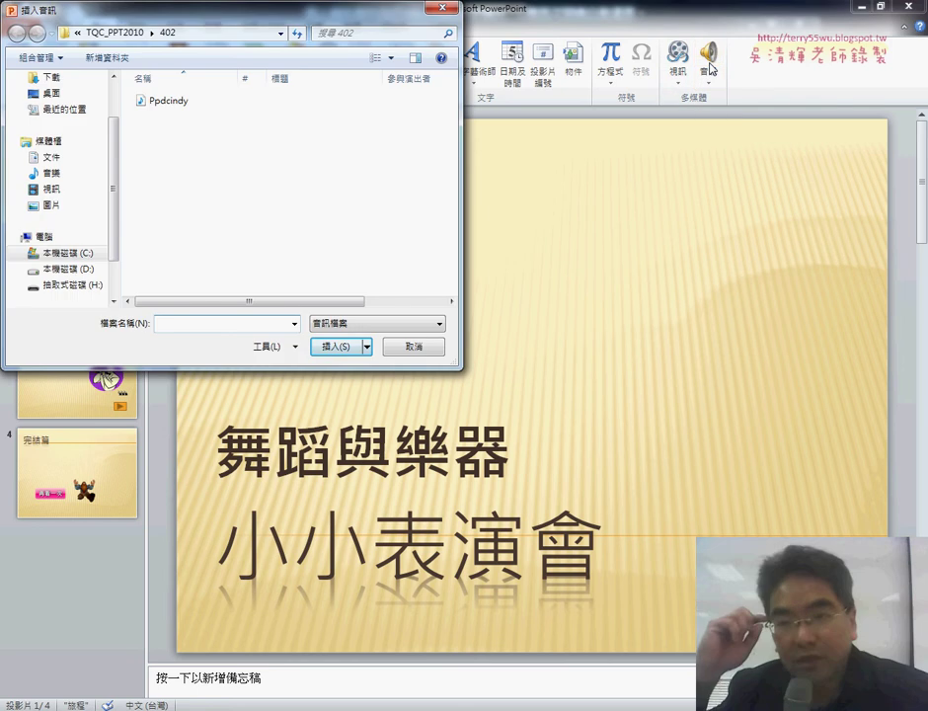
drag(353, 17, 608, 75)
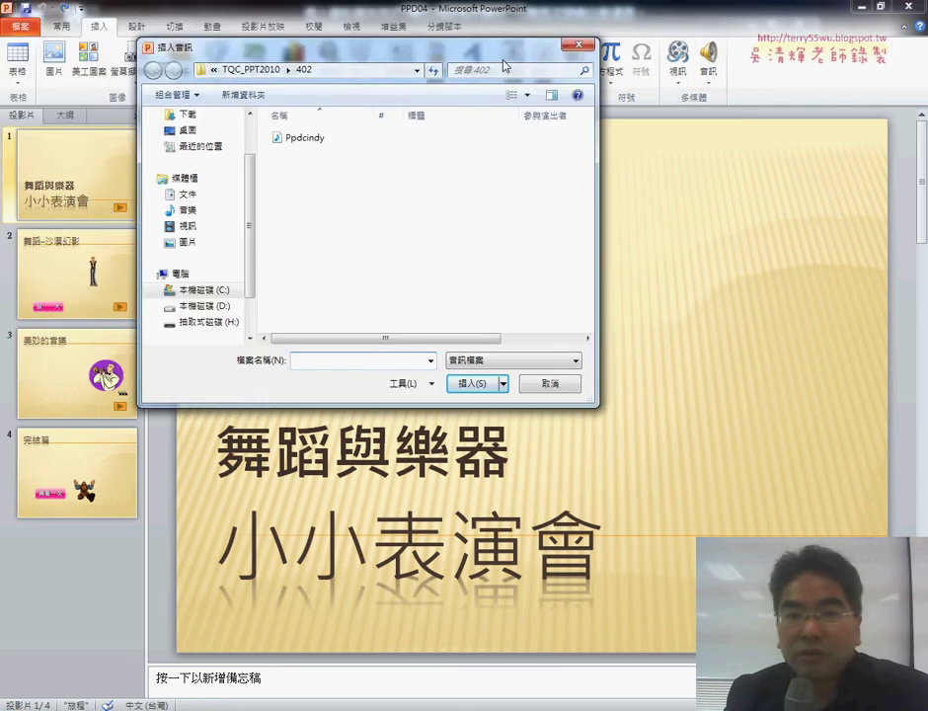
click(370, 90)
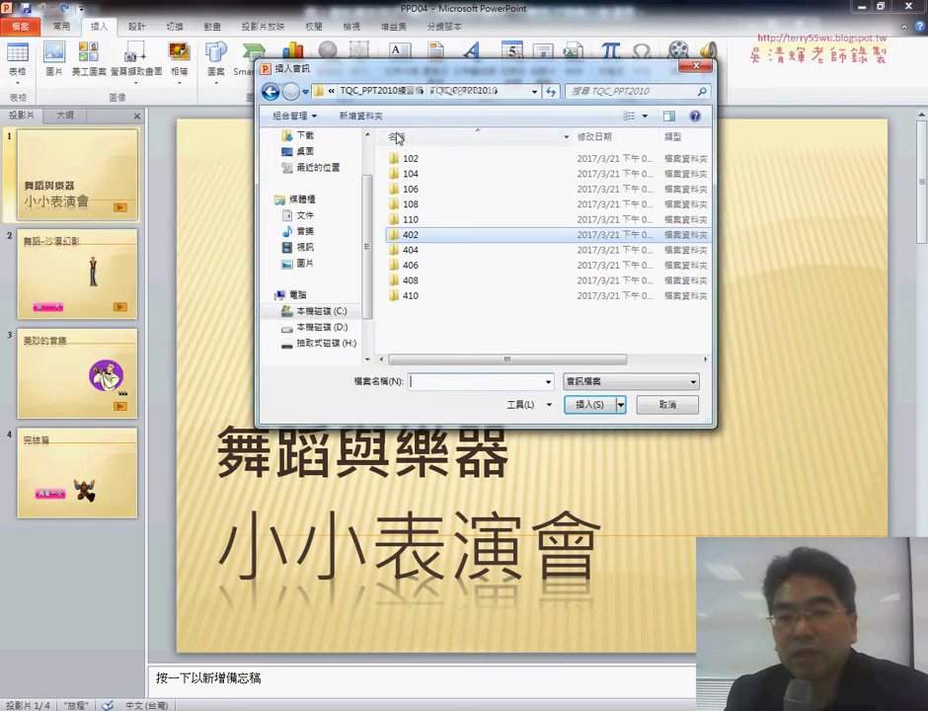
double_click(407, 235)
click(434, 168)
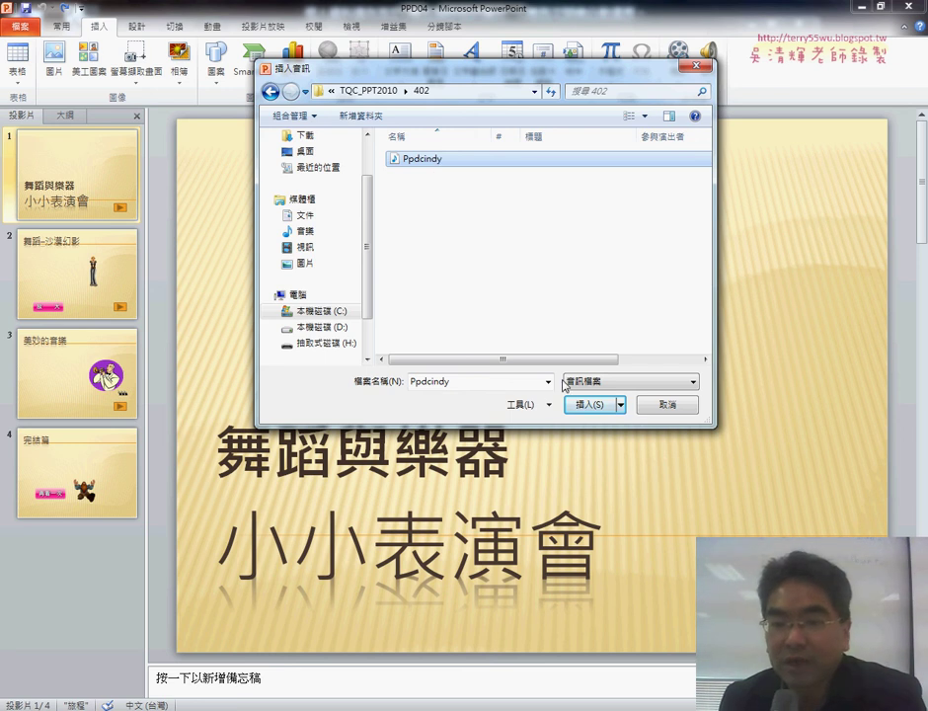
click(593, 405)
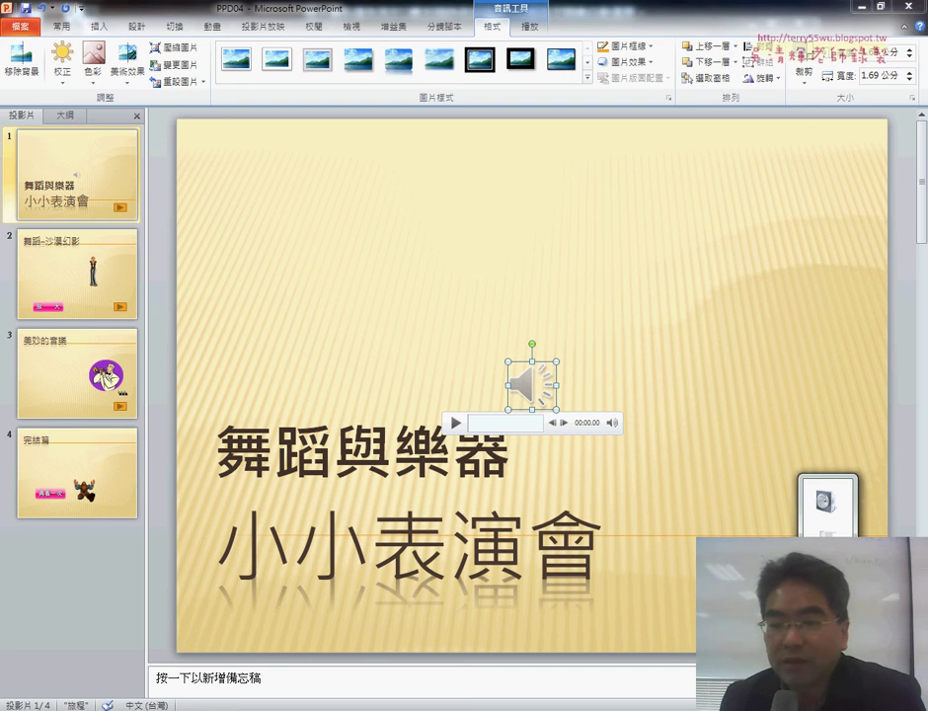
- Play the Ppdcindy clip from its playback bar to preview the background music
click(455, 423)
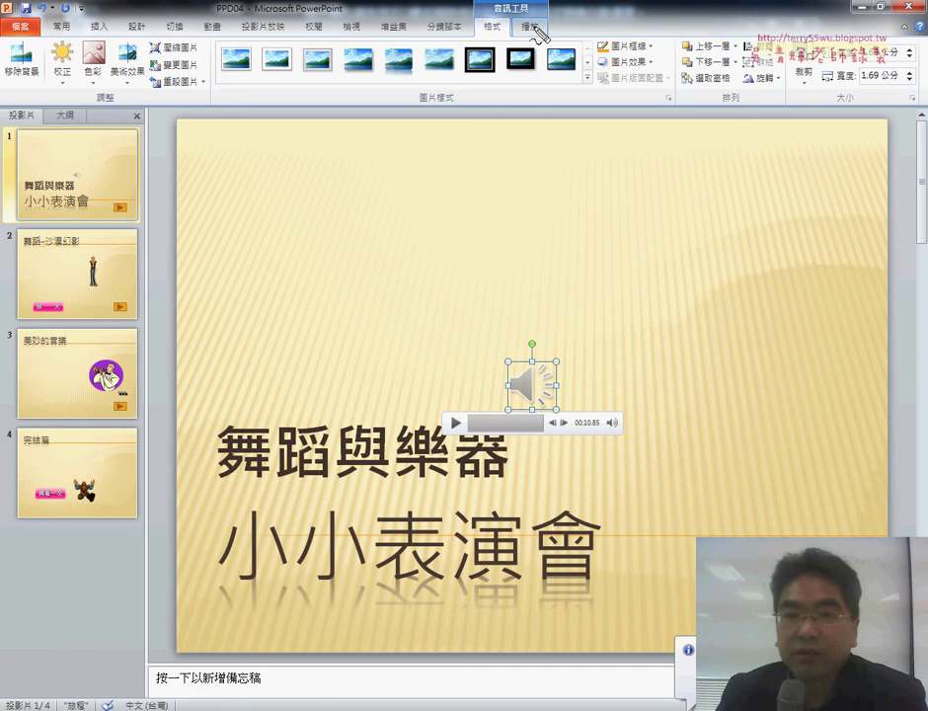
drag(534, 438, 513, 435)
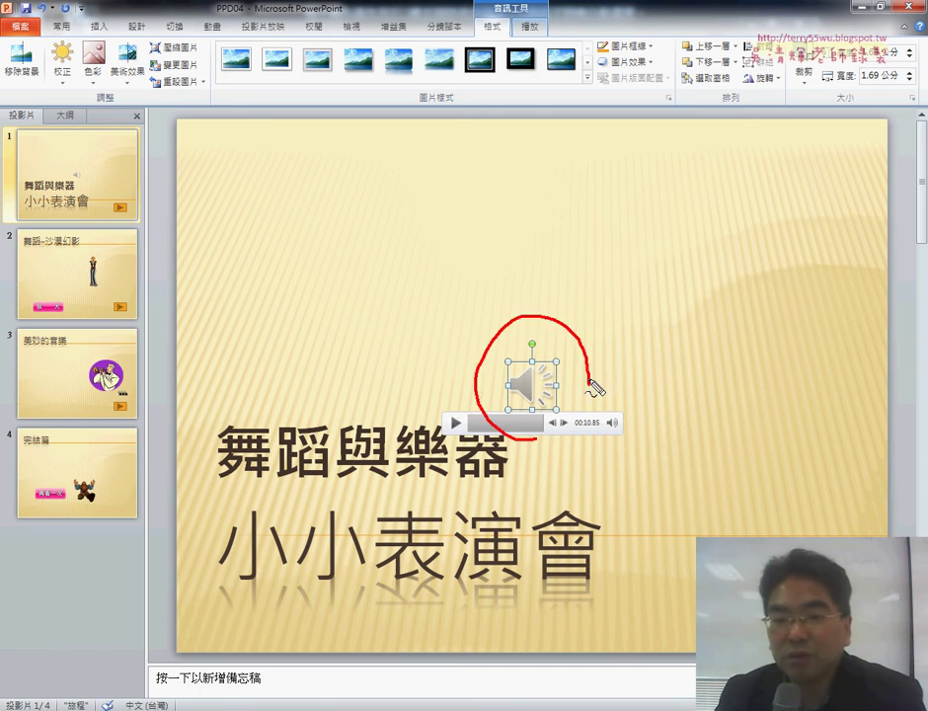
drag(455, 431, 444, 424)
drag(537, 331, 558, 84)
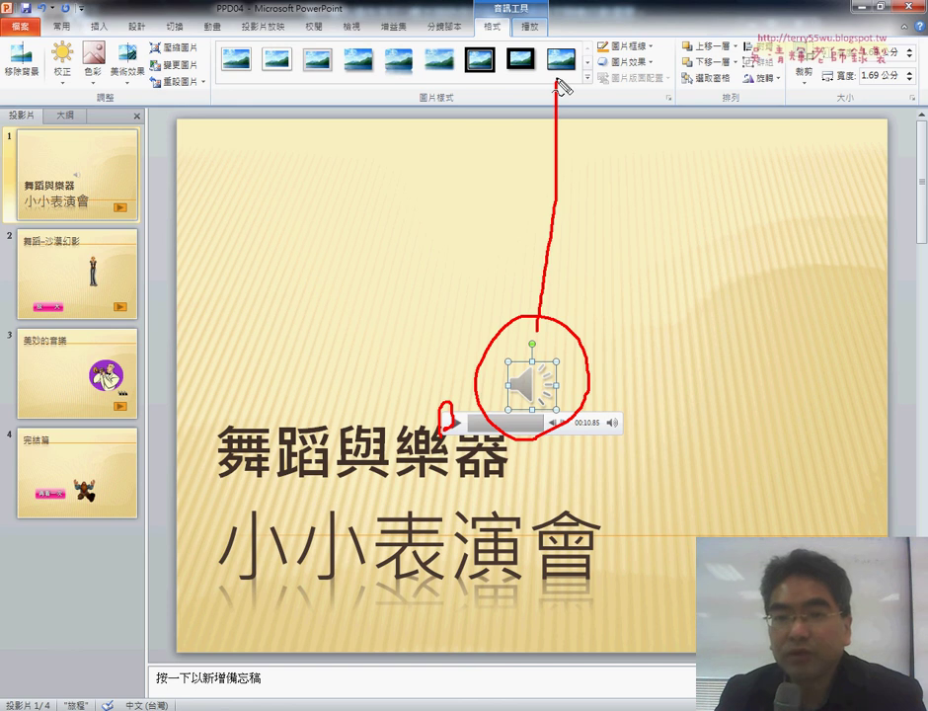
drag(581, 42, 568, 30)
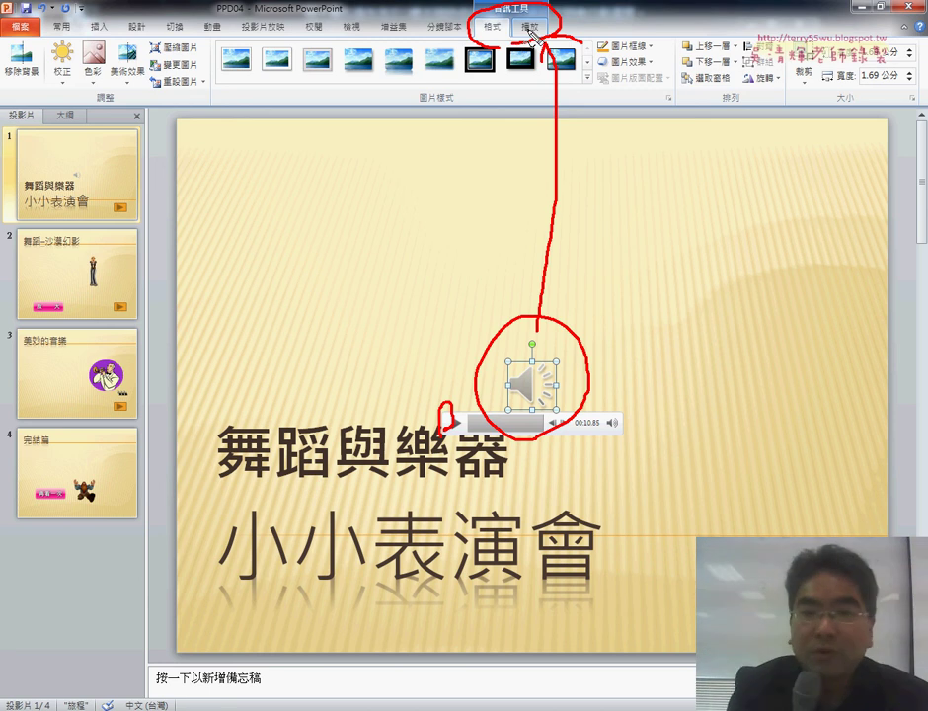
key(Escape)
- Show the Audio Tools Playback settings, then switch to the Acrobat task sheet
click(530, 28)
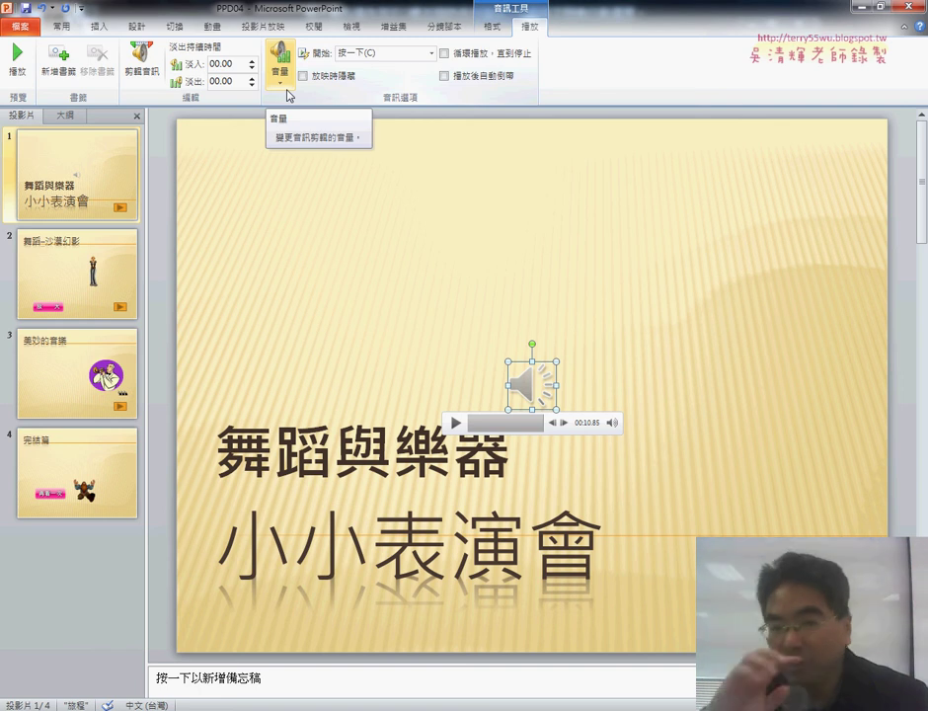
key(alt+Tab)
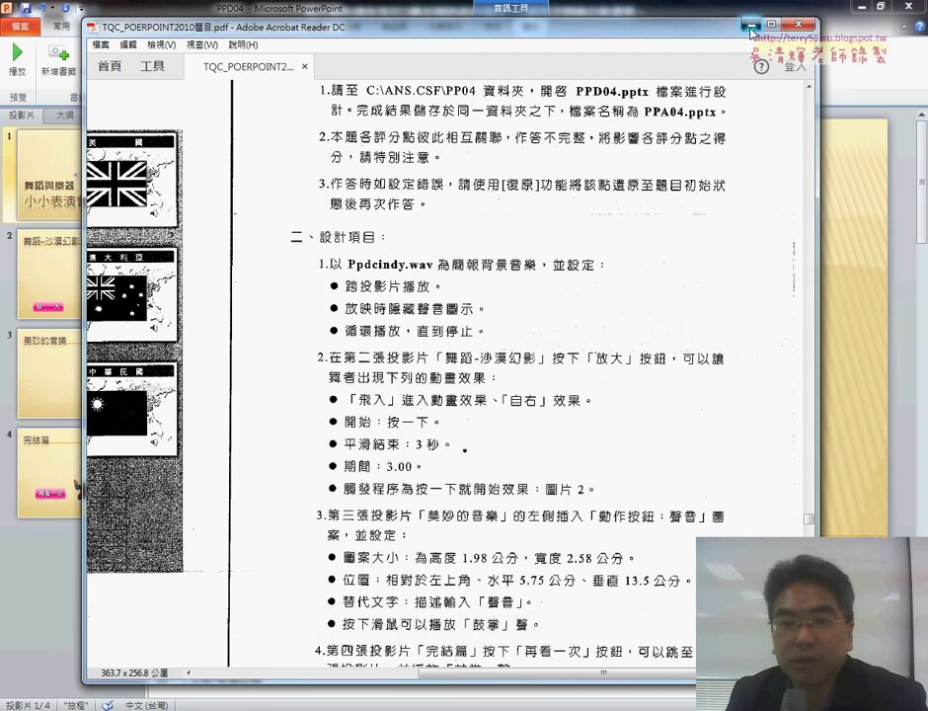
- Set the Ppdcindy clip to Play across slides and run the slide show with F5
click(549, 9)
click(432, 53)
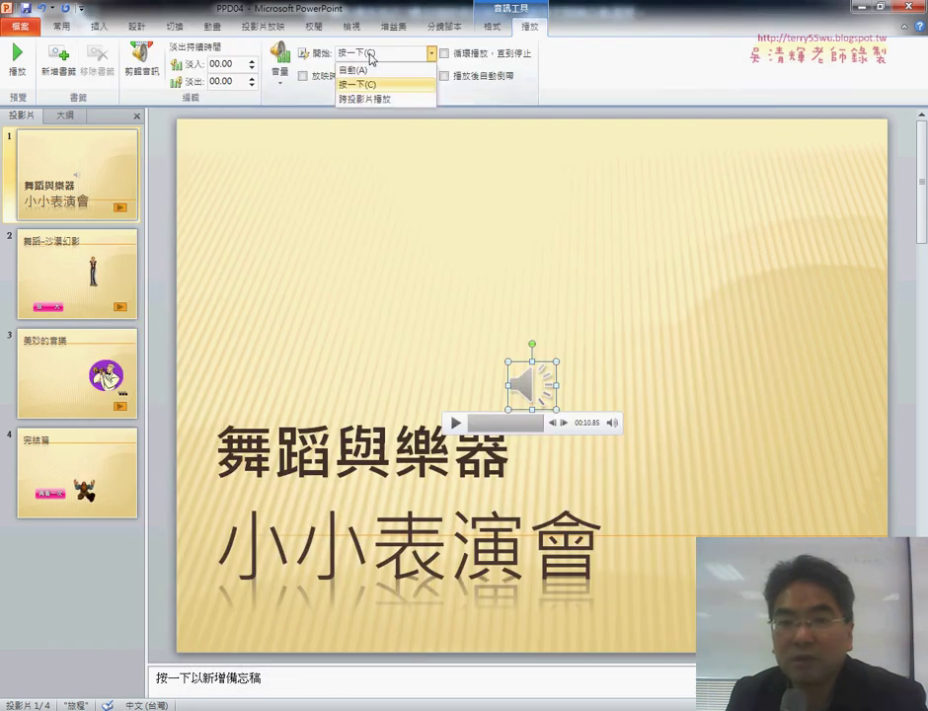
click(396, 100)
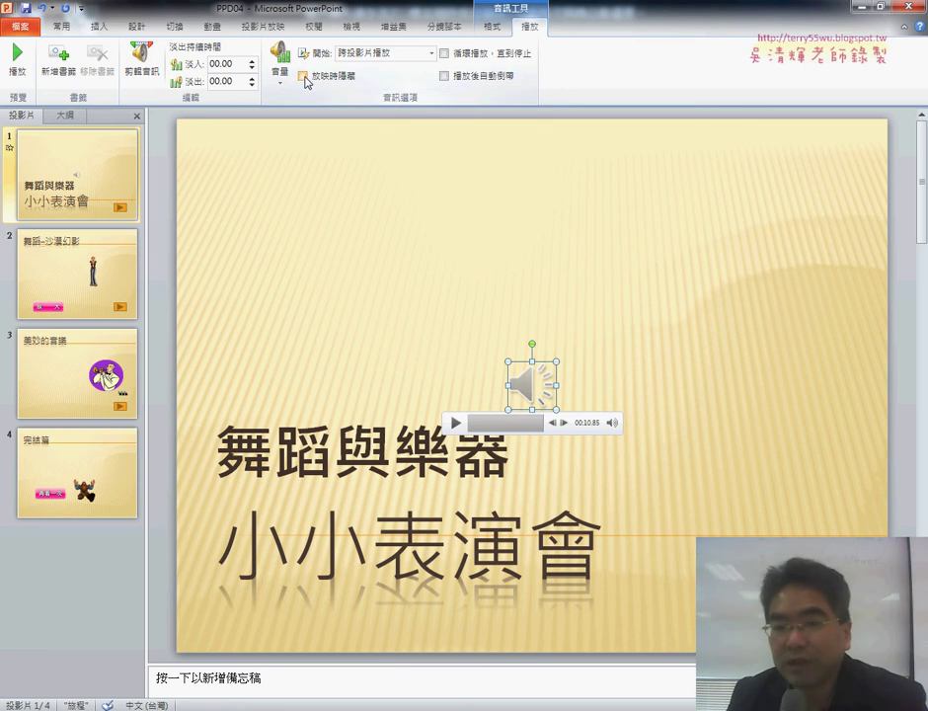
key(F5)
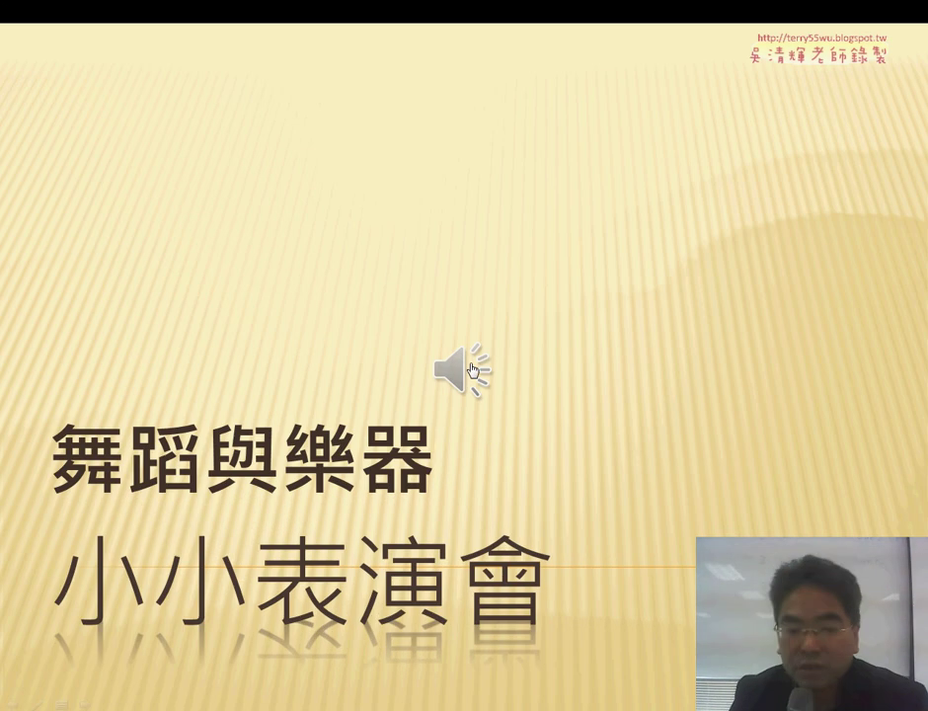
- Exit the show, rerun it to confirm the sound icon stays hidden, then exit again
key(Escape)
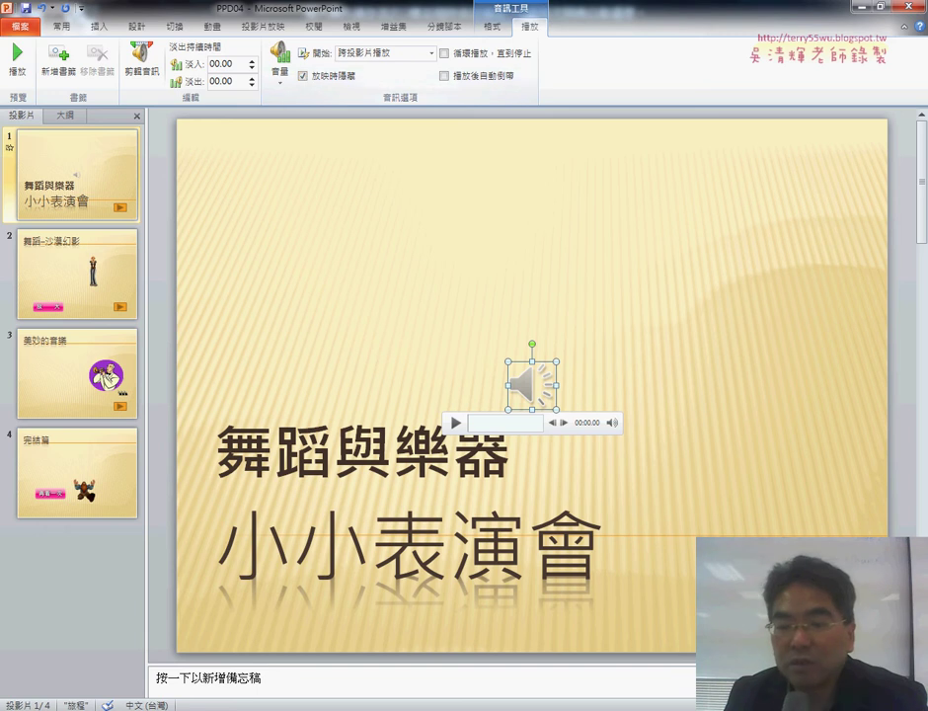
key(F5)
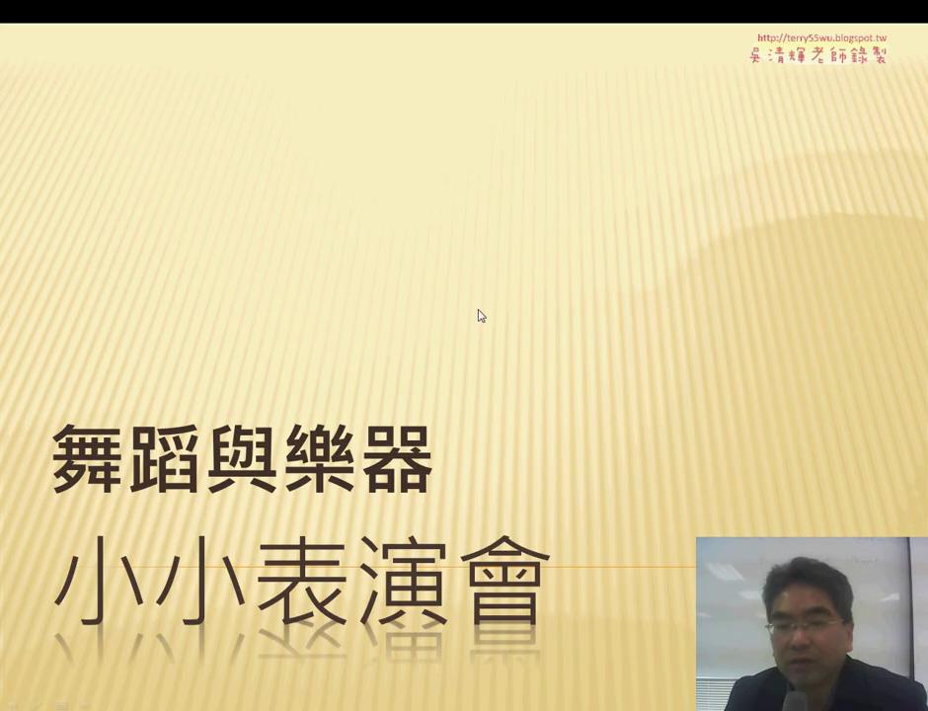
key(Escape)
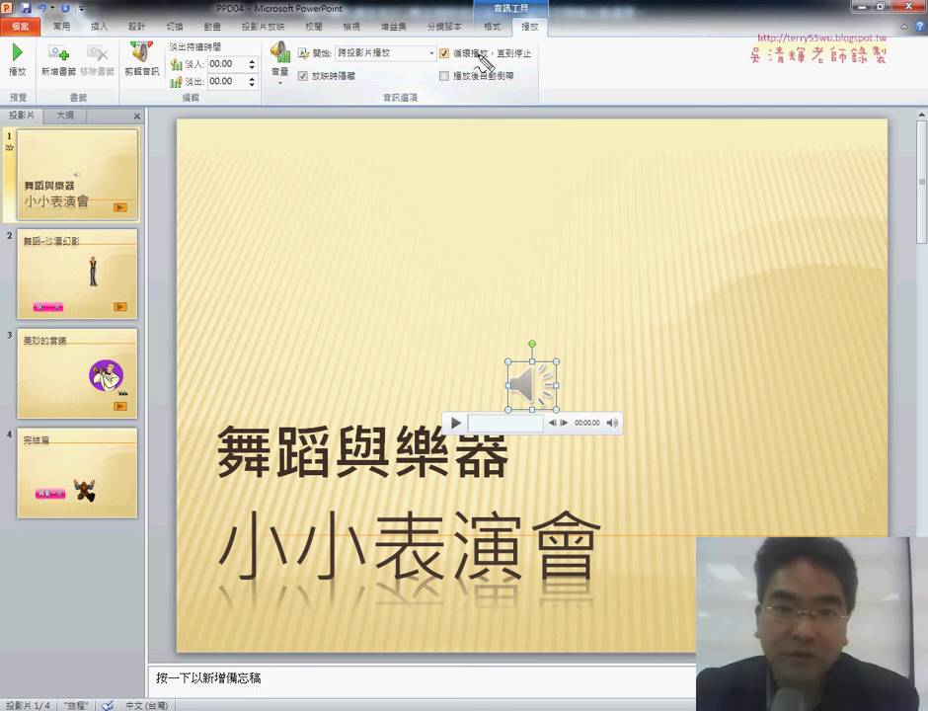
- Leave the slide show and open slide 2, 舞蹈–沙漠幻影, with the dancer and 放大 button
drag(526, 438, 515, 431)
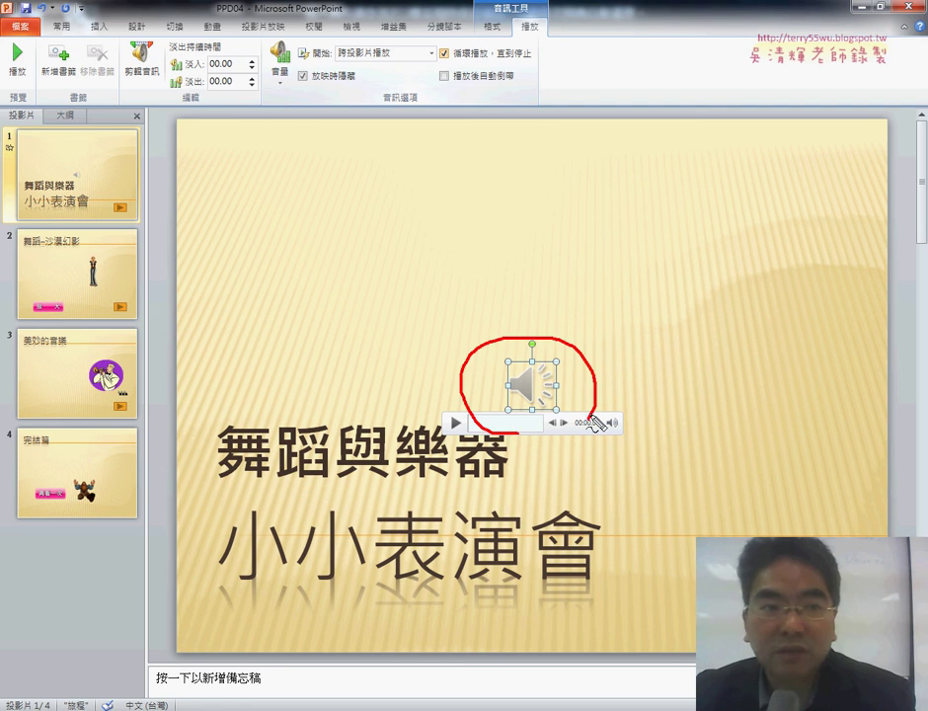
drag(77, 17, 102, 39)
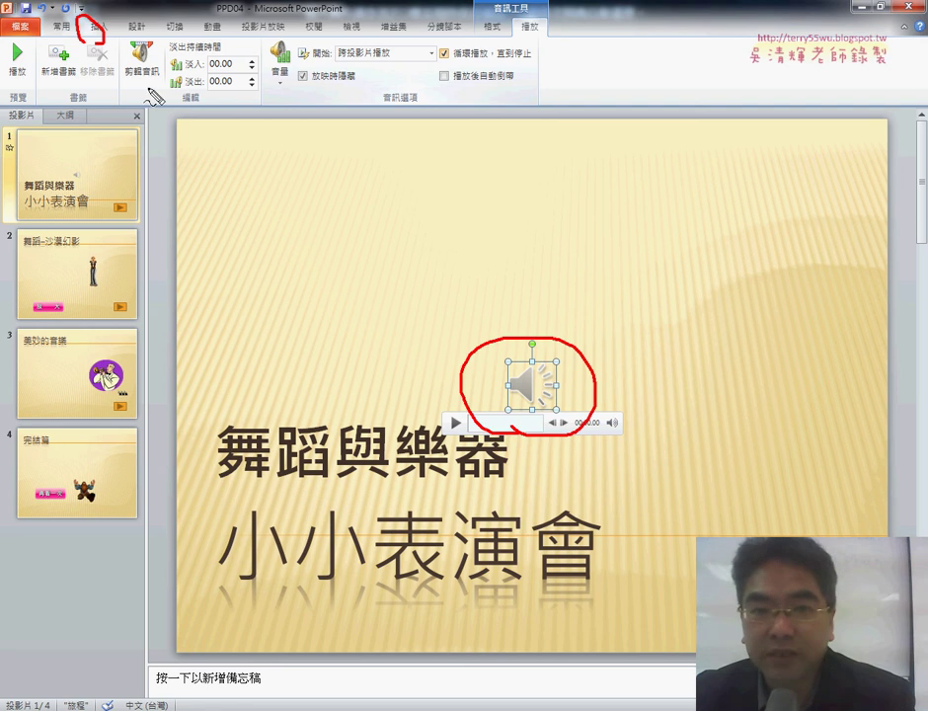
drag(543, 30, 519, 15)
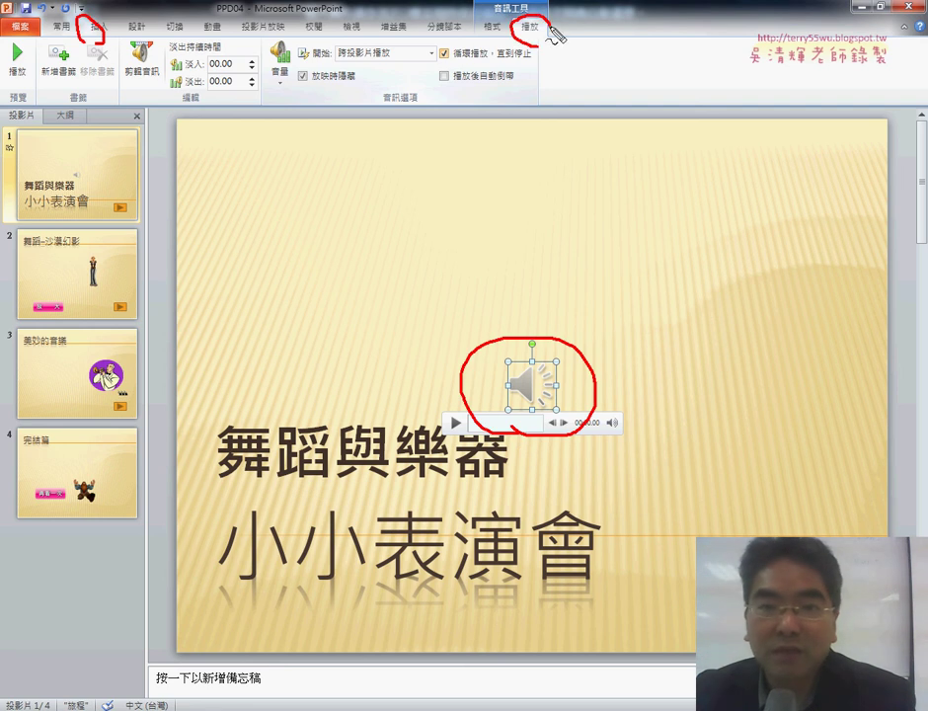
mouse_move(314, 61)
mouse_down()
mouse_move(333, 51)
mouse_move(341, 74)
mouse_up()
drag(494, 49, 489, 55)
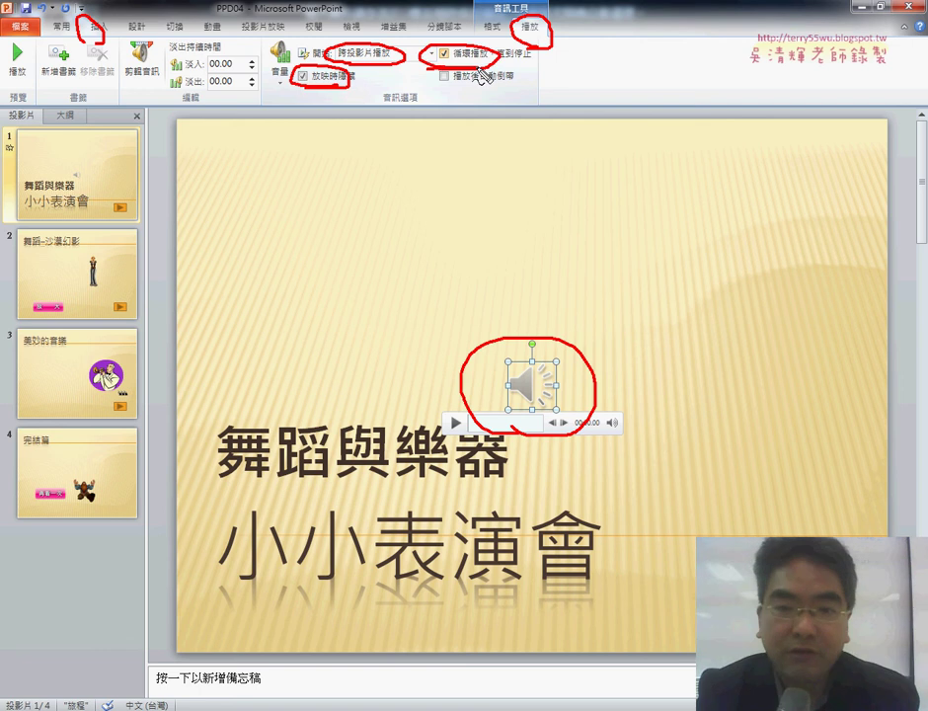
key(Escape)
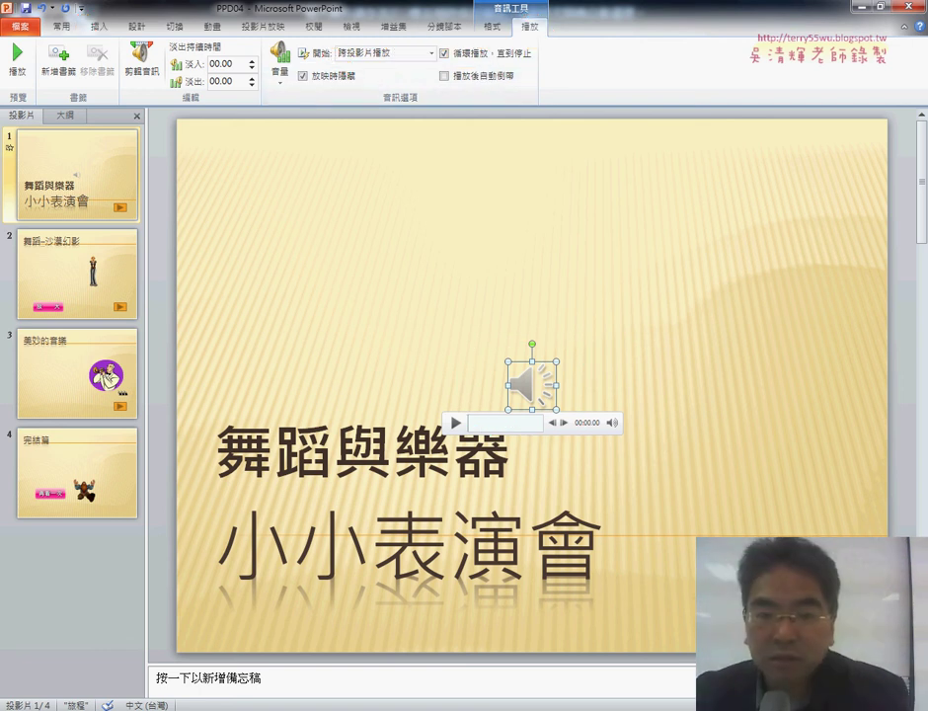
click(98, 269)
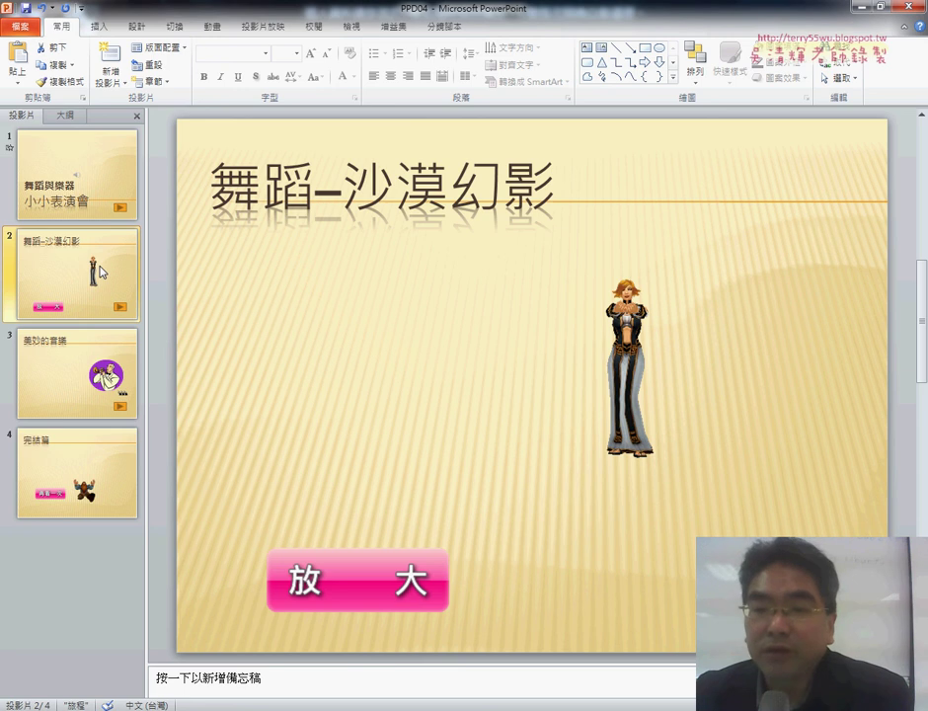
- Select the dancer and 放大 button, then preview slide 2 as a show with Shift+F5
click(630, 340)
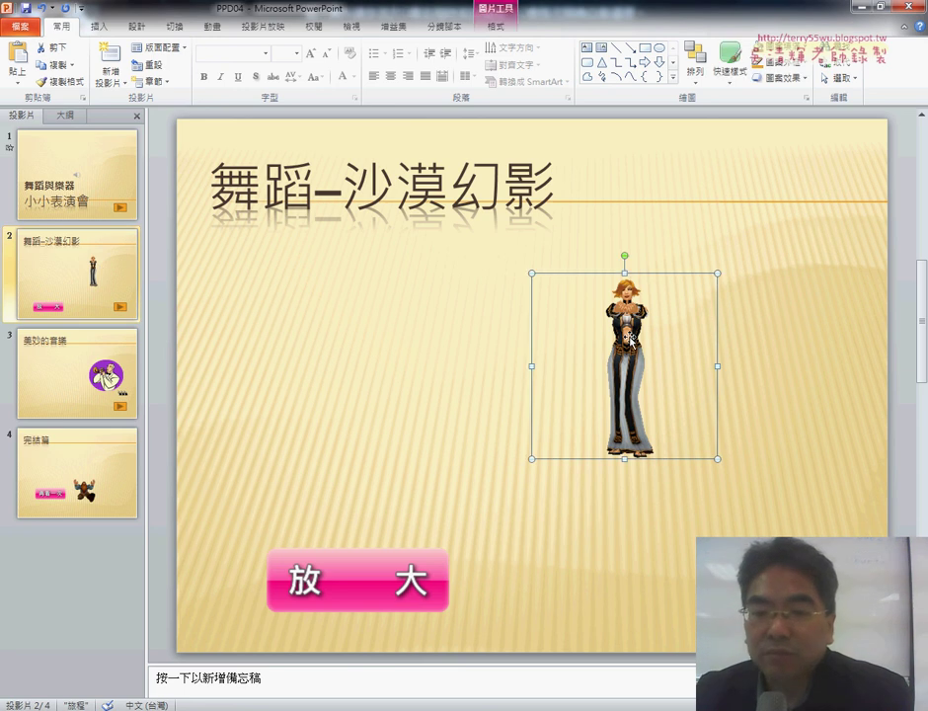
click(377, 595)
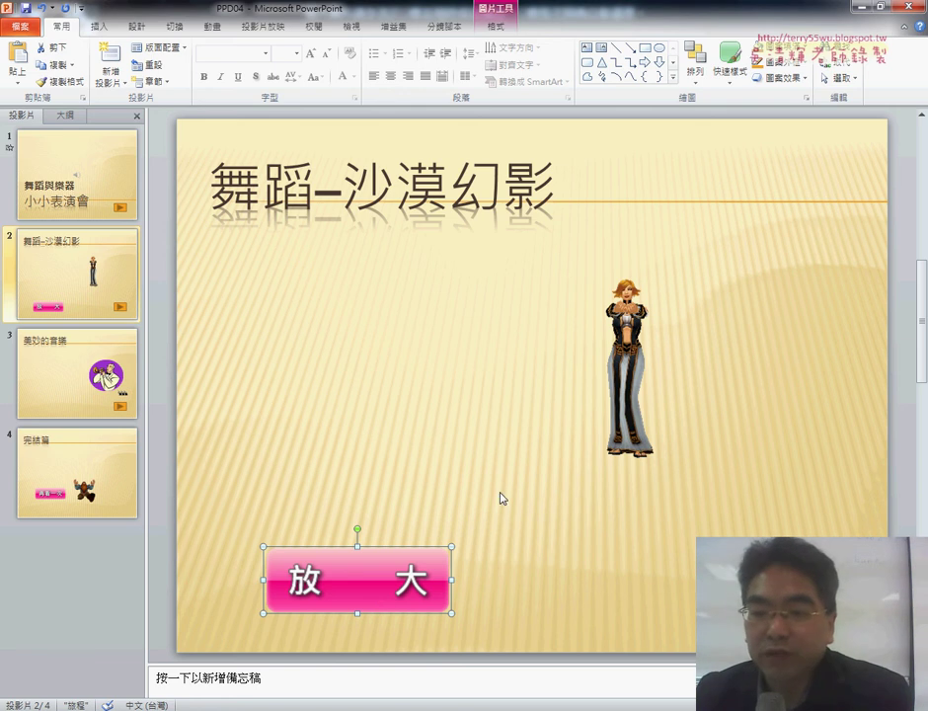
key(shift+F5)
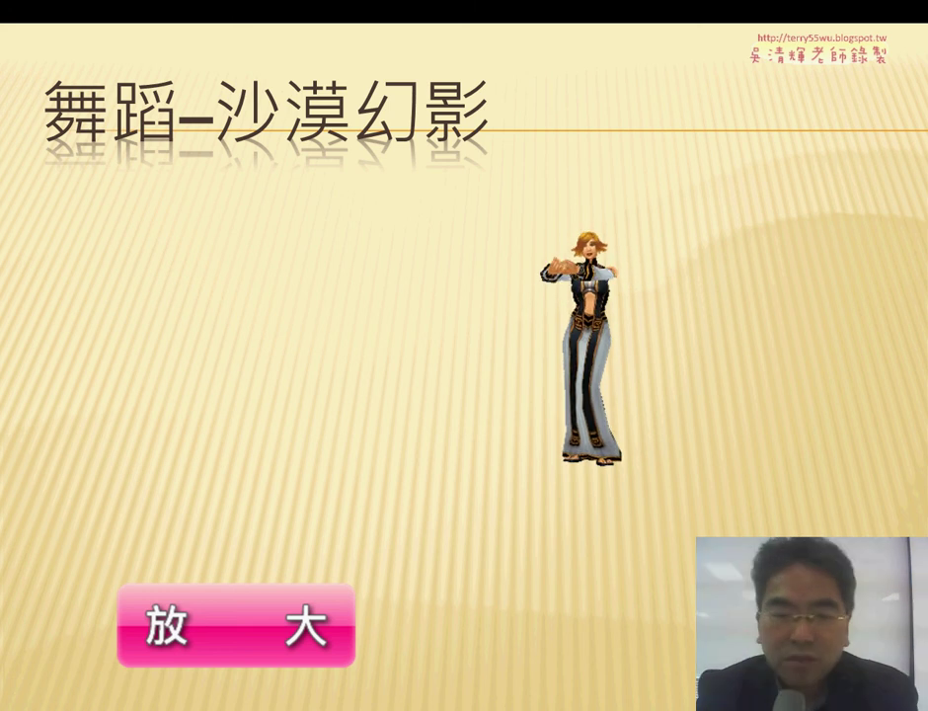
key(Escape)
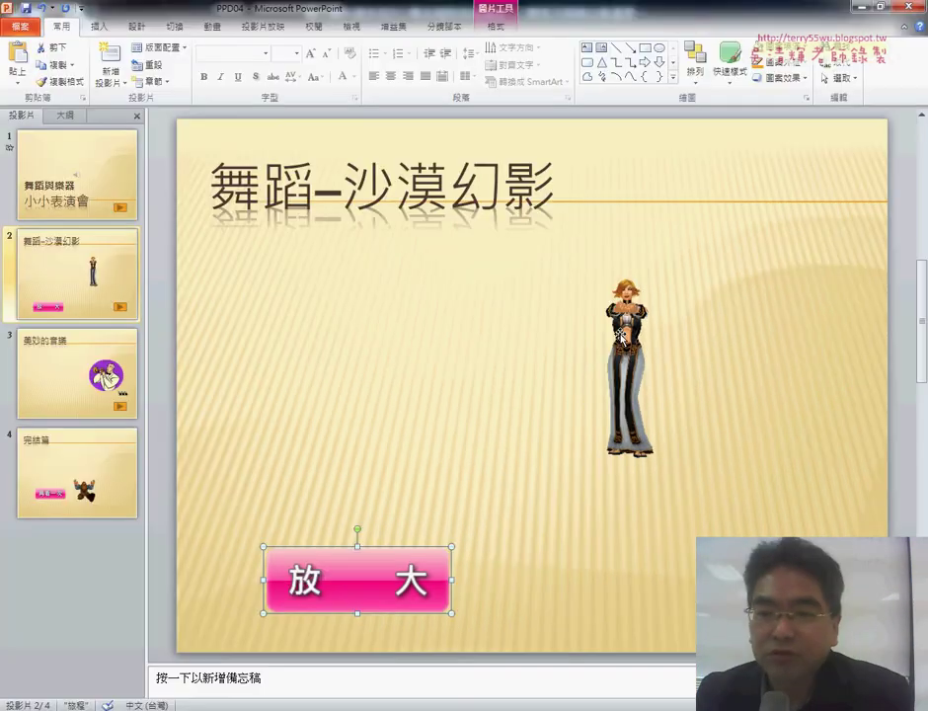
- Reselect the dancer picture and 放大 button on slide 2 after the preview
click(620, 335)
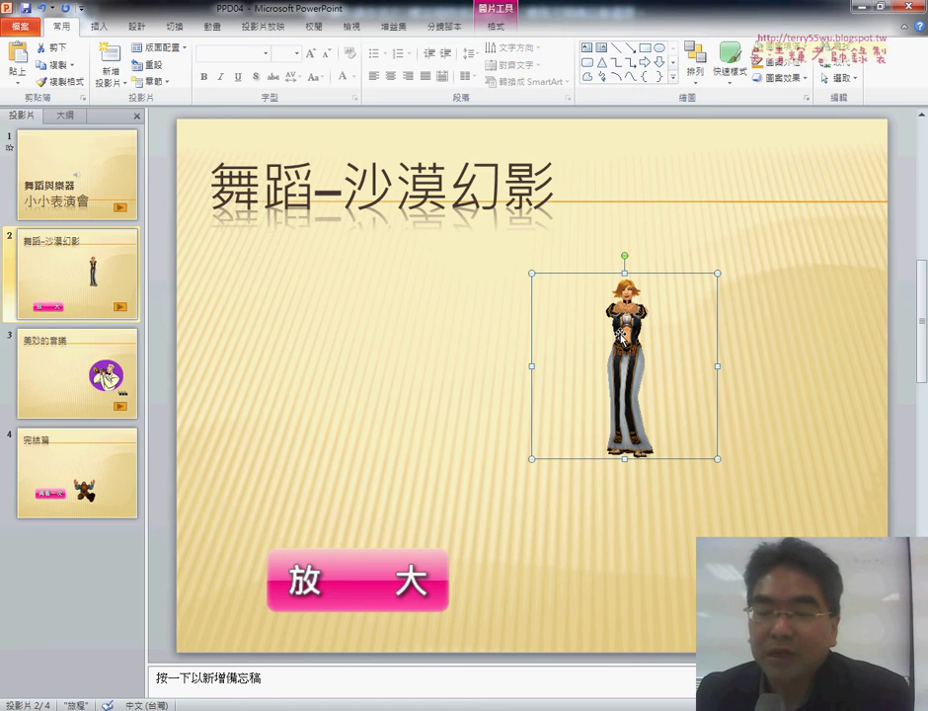
click(414, 594)
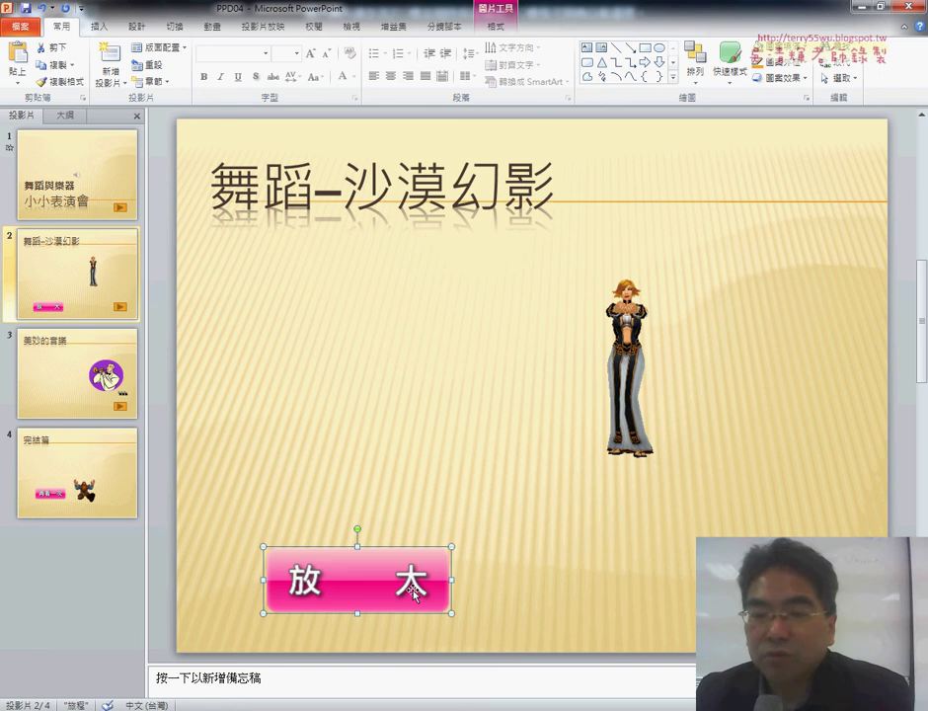
click(617, 429)
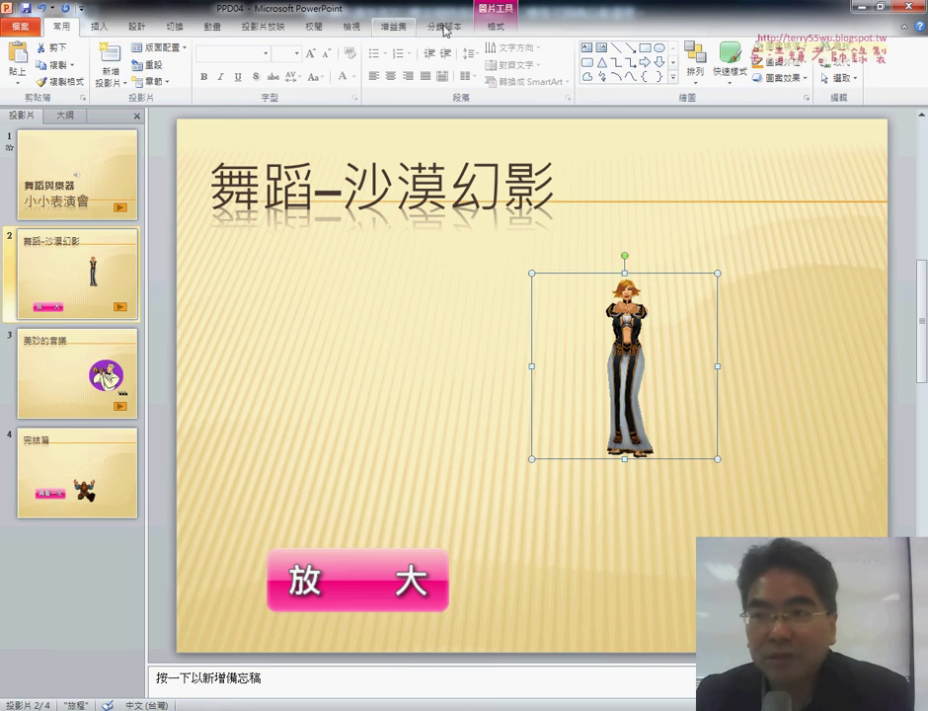
click(842, 79)
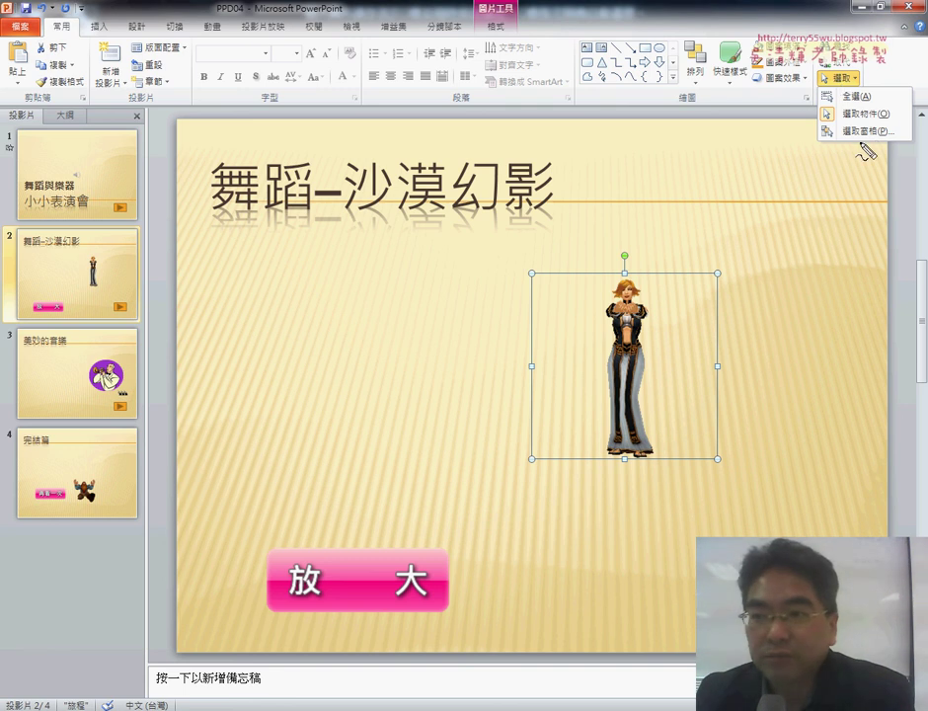
- Open the Selection Pane from Home > Select to list slide 2's objects
drag(869, 116, 884, 124)
mouse_move(691, 203)
mouse_down()
mouse_move(715, 177)
mouse_move(819, 133)
mouse_move(808, 160)
mouse_up()
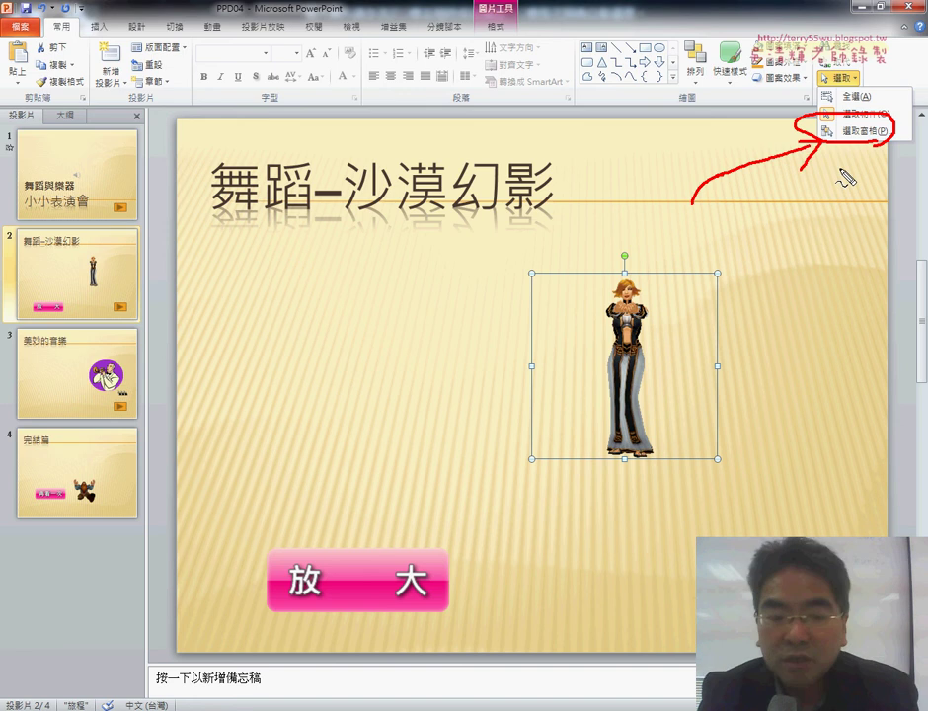
key(Escape)
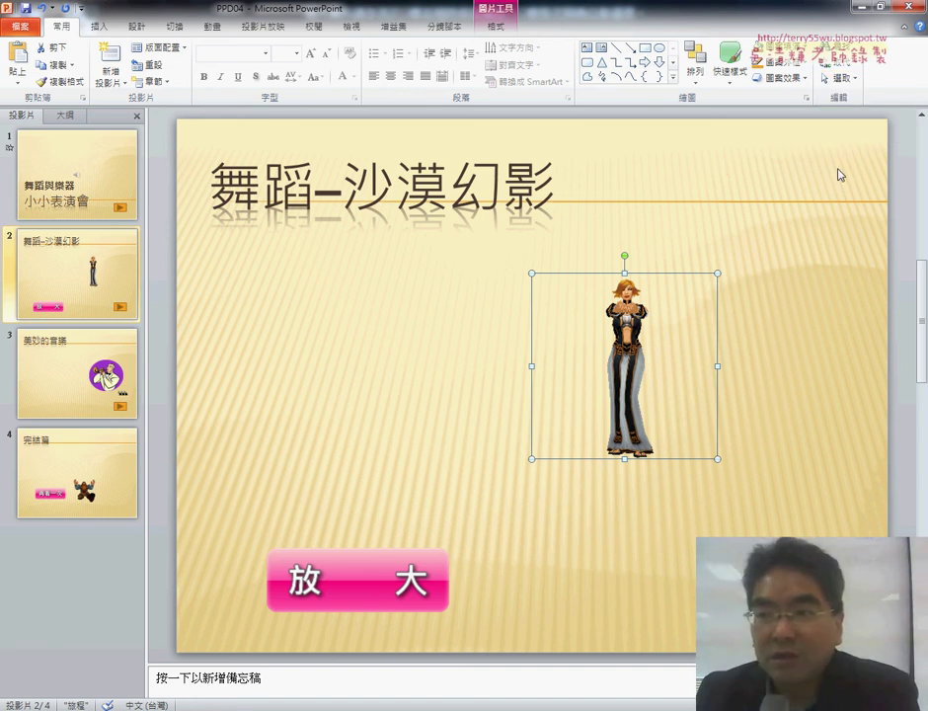
click(837, 77)
click(847, 131)
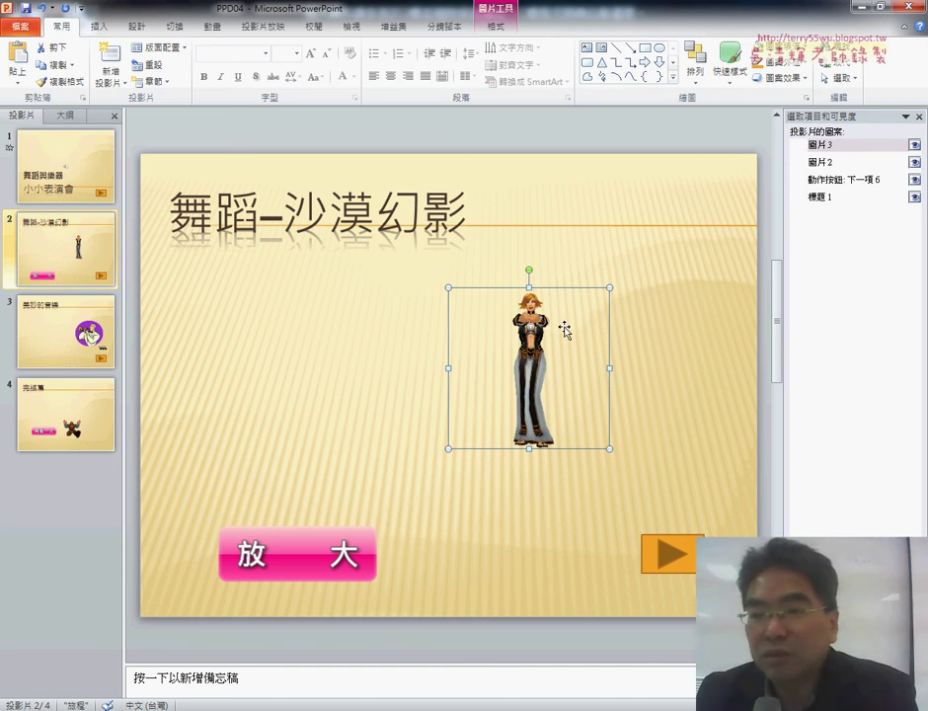
- Identify 圖片3 as the dancer and 圖片2 as the 放大 button in the pane
click(836, 145)
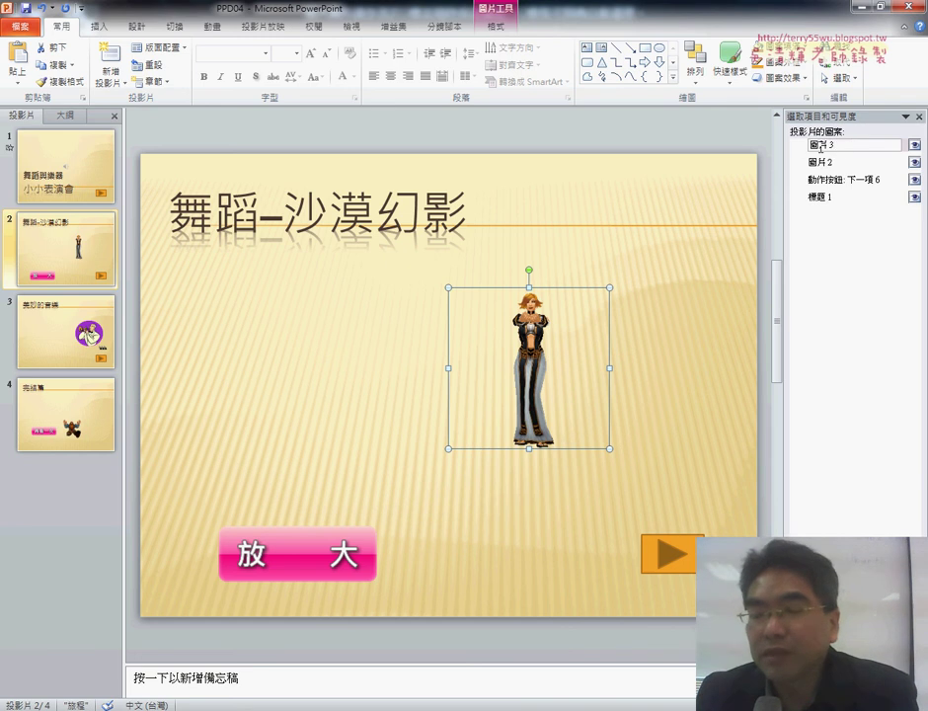
double_click(821, 145)
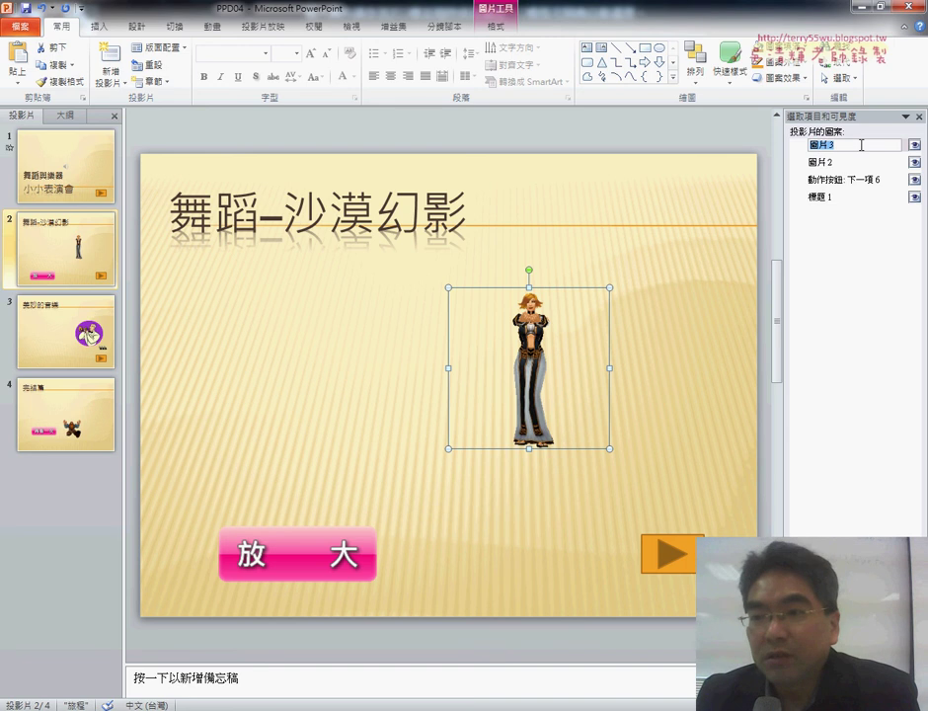
click(302, 551)
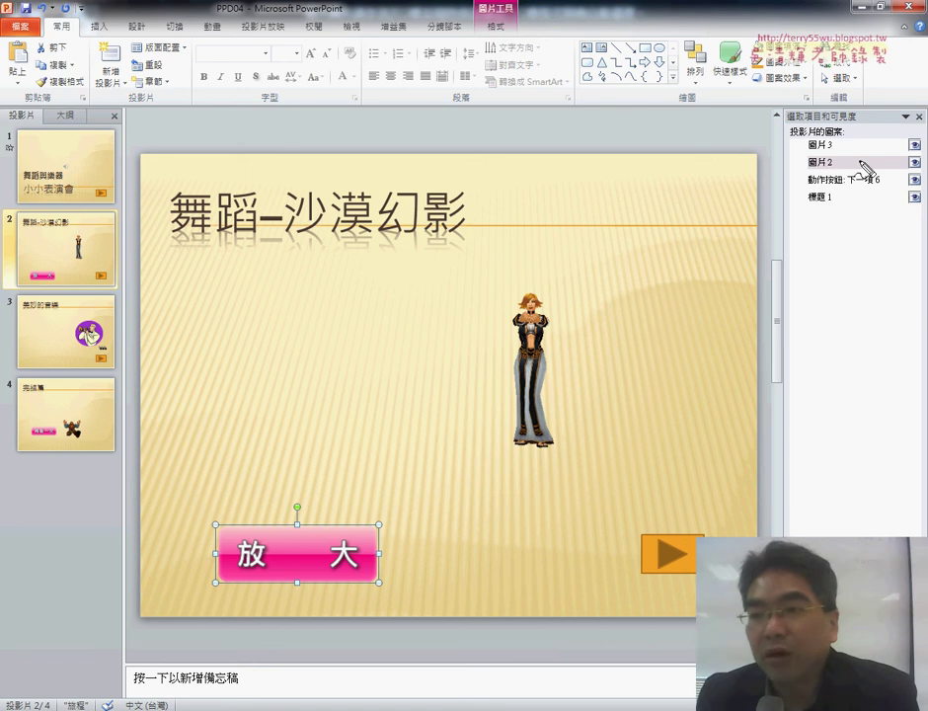
drag(839, 155, 835, 154)
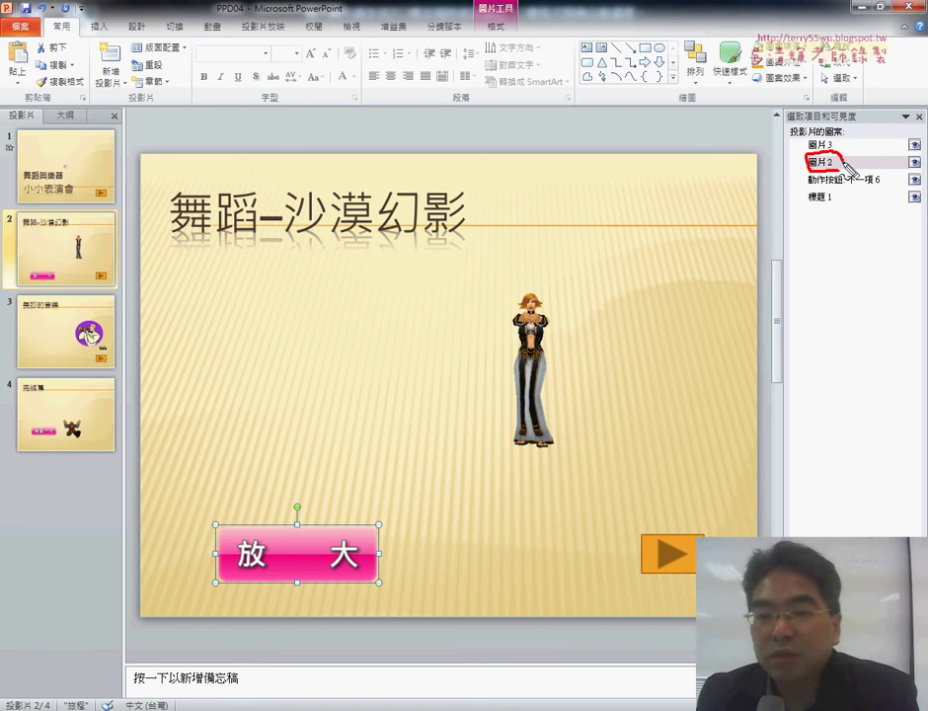
drag(344, 511, 805, 170)
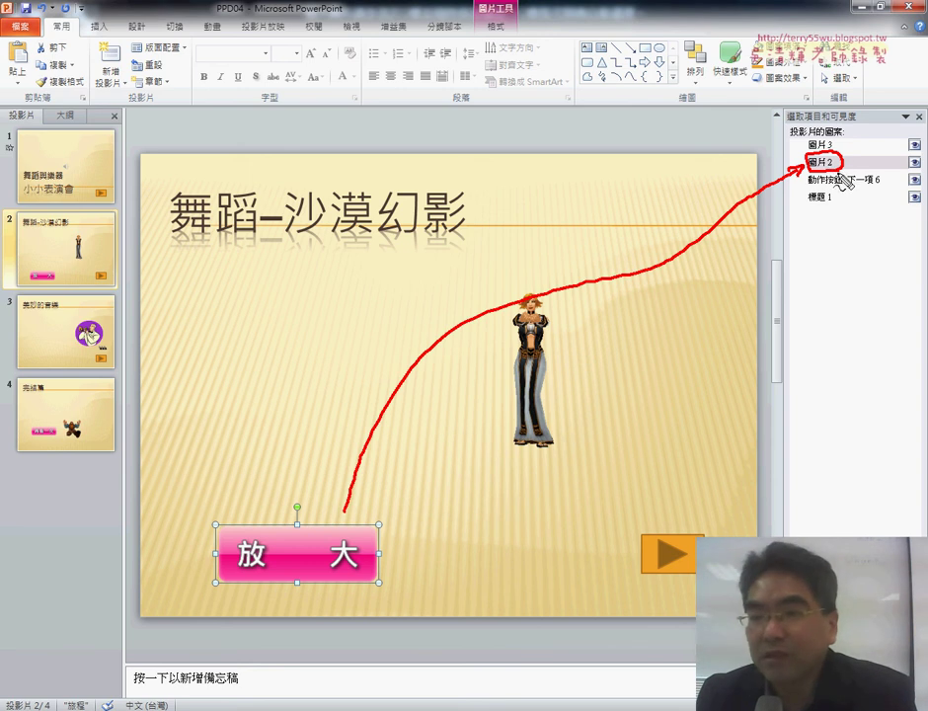
drag(839, 138, 814, 149)
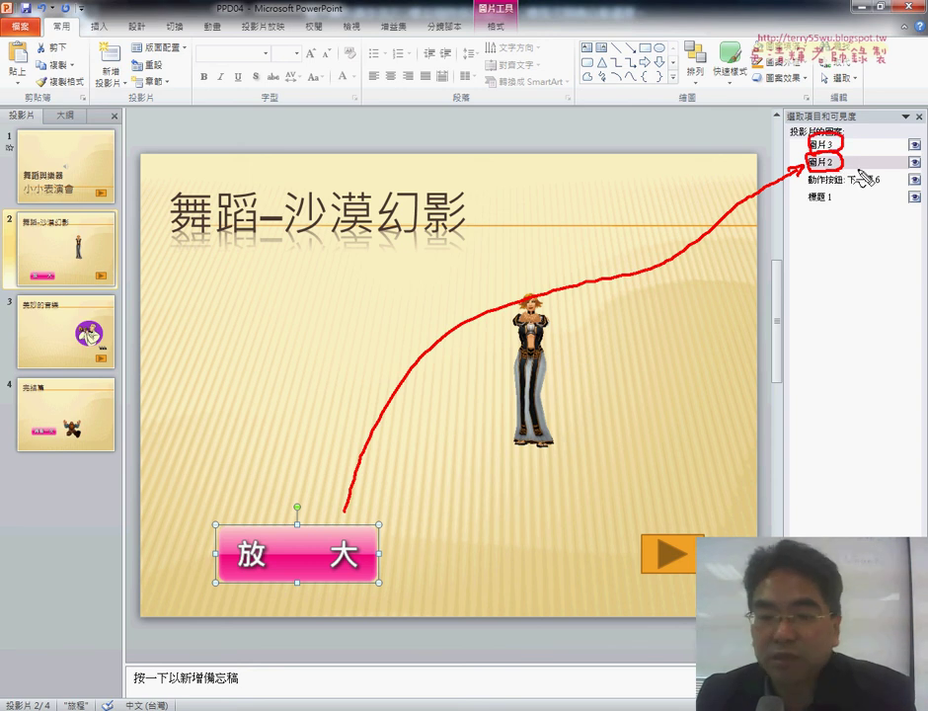
- Rename 圖片3, the dancer picture, to 舞者 in the Selection Pane
key(Escape)
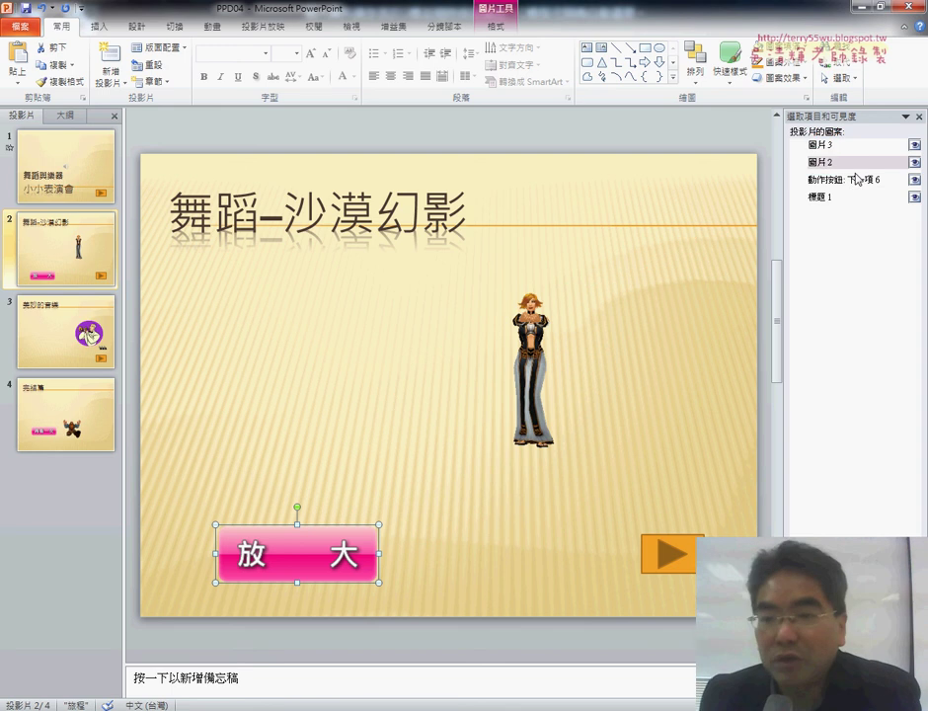
double_click(839, 147)
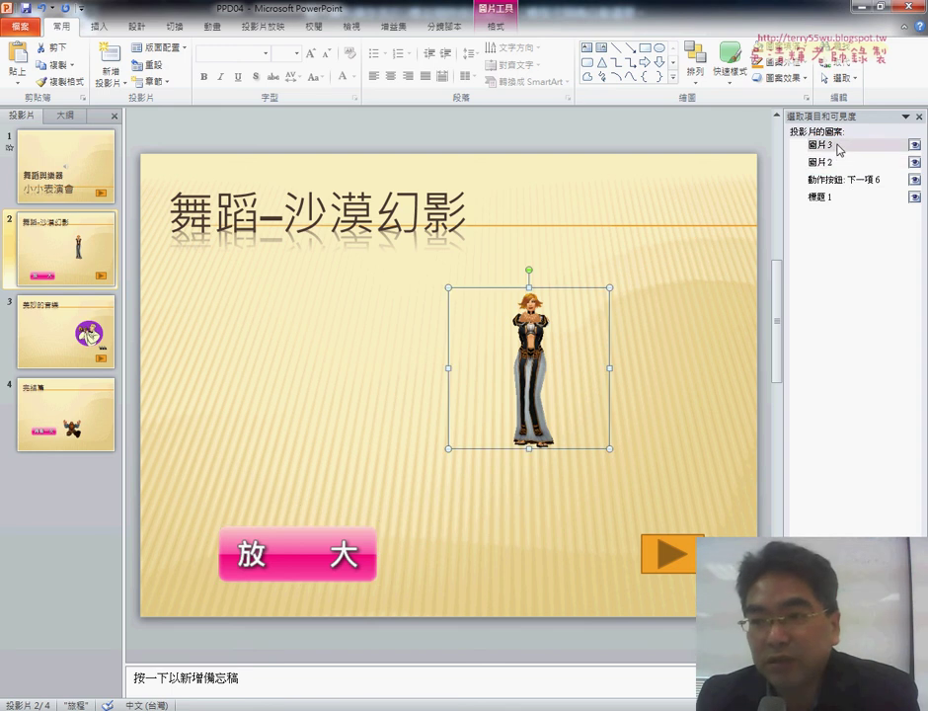
drag(838, 147, 819, 148)
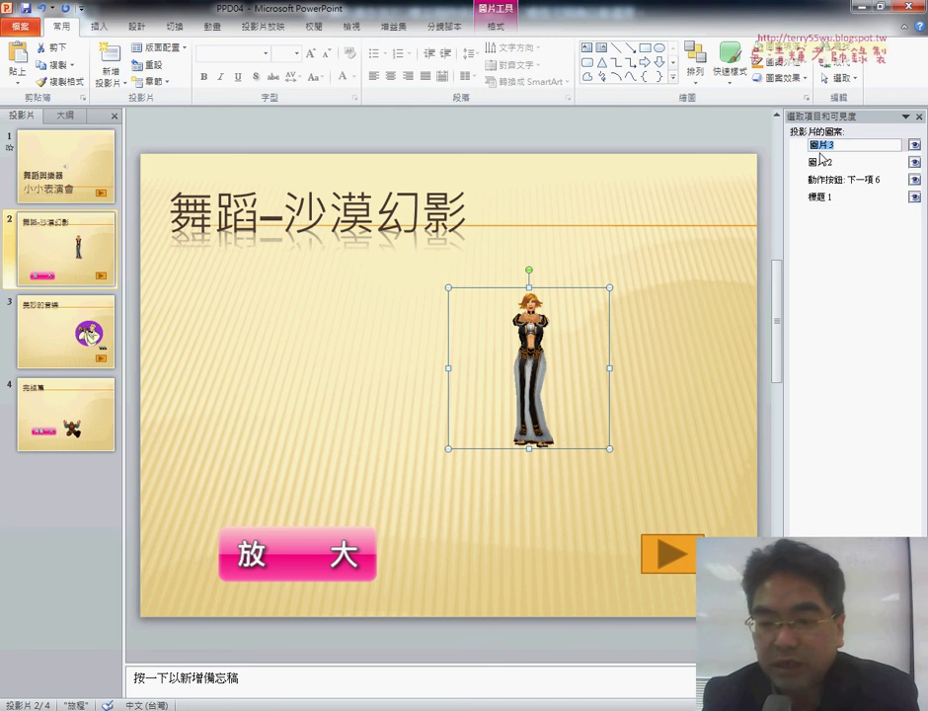
text(ㄨ)
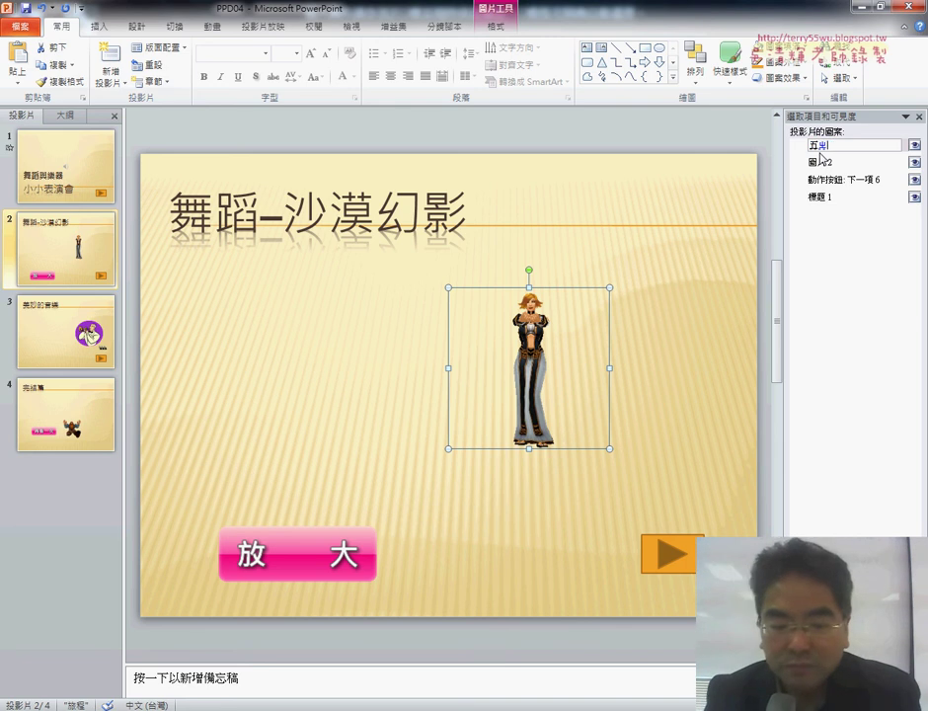
text(ㄠˋ)
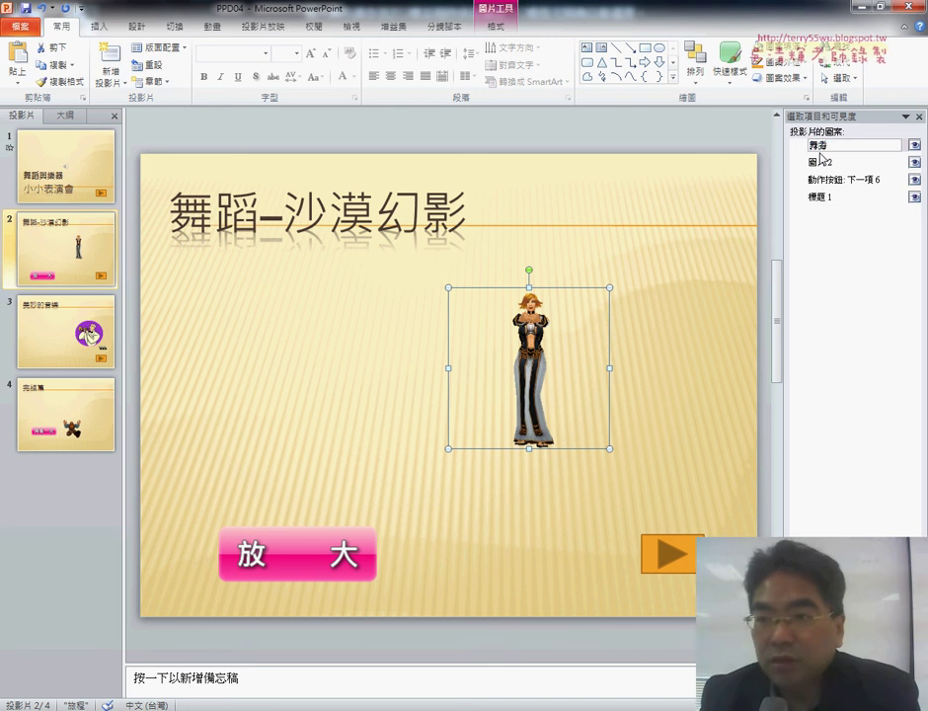
key(Return)
- Rename 圖片2 to 放大, then click the slide objects to confirm the new names
click(828, 163)
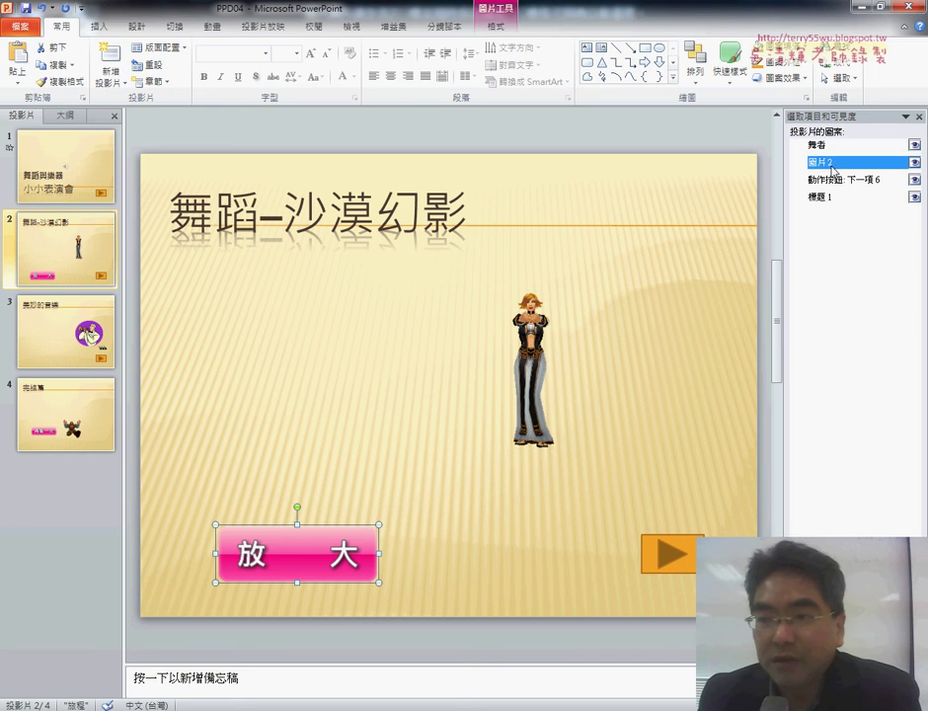
click(834, 164)
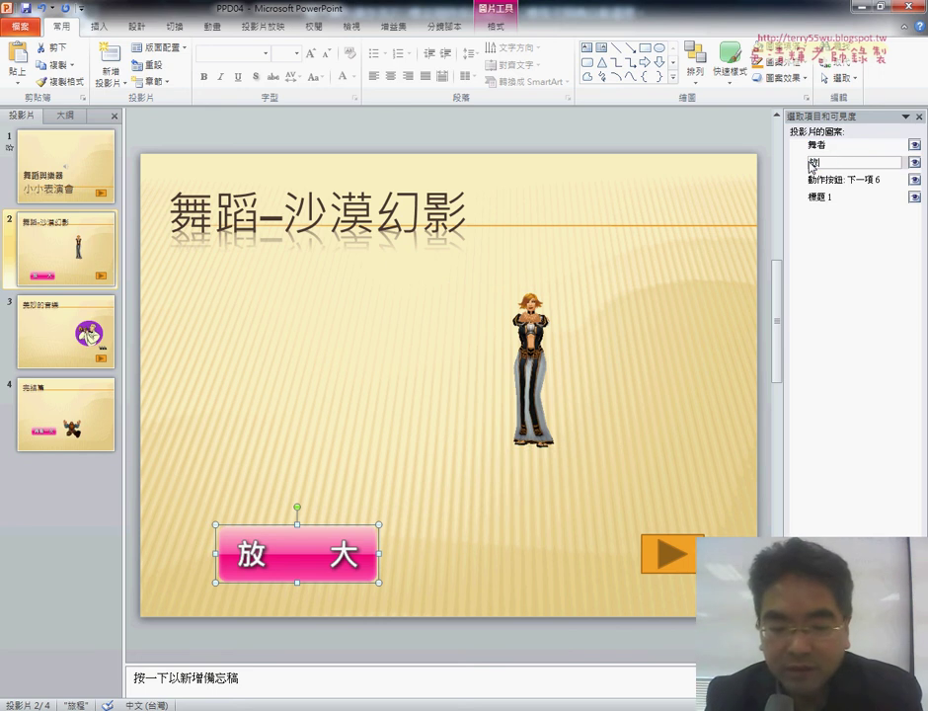
text(大)
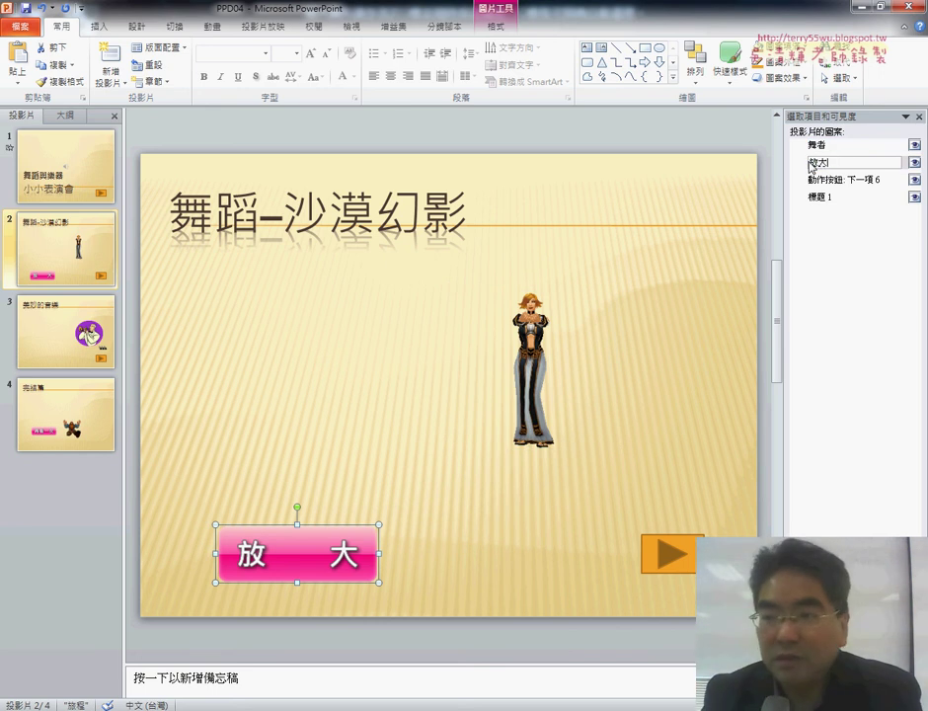
key(Return)
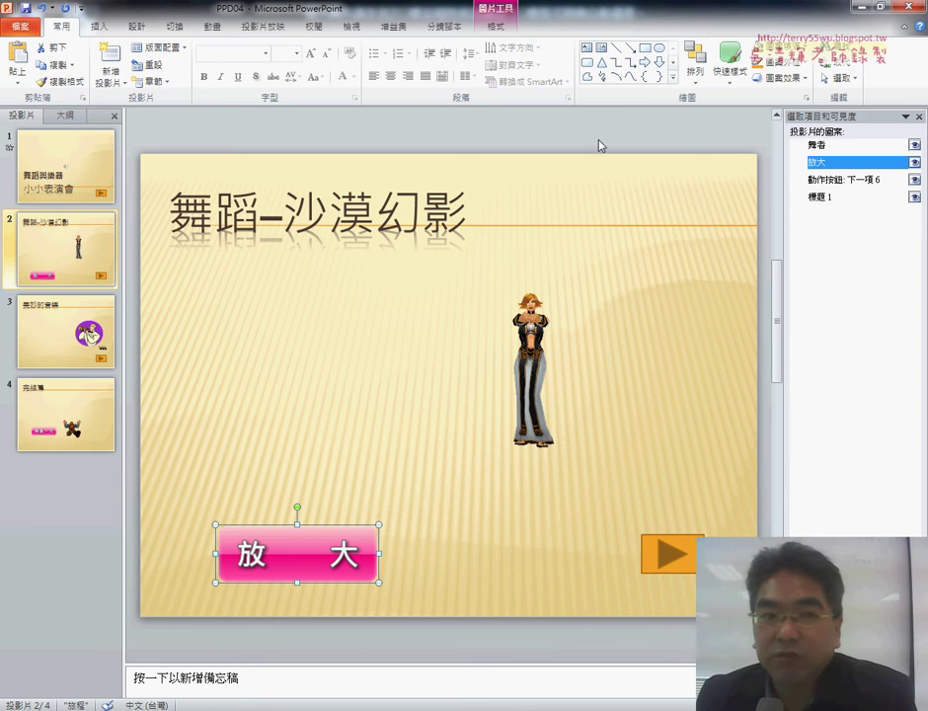
click(536, 373)
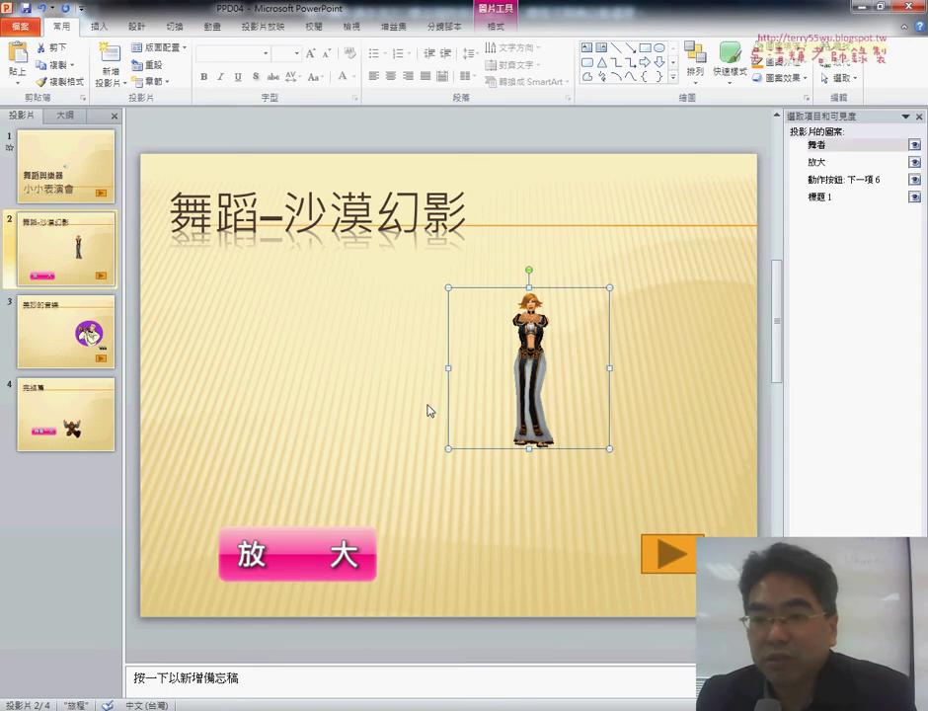
click(325, 547)
click(531, 399)
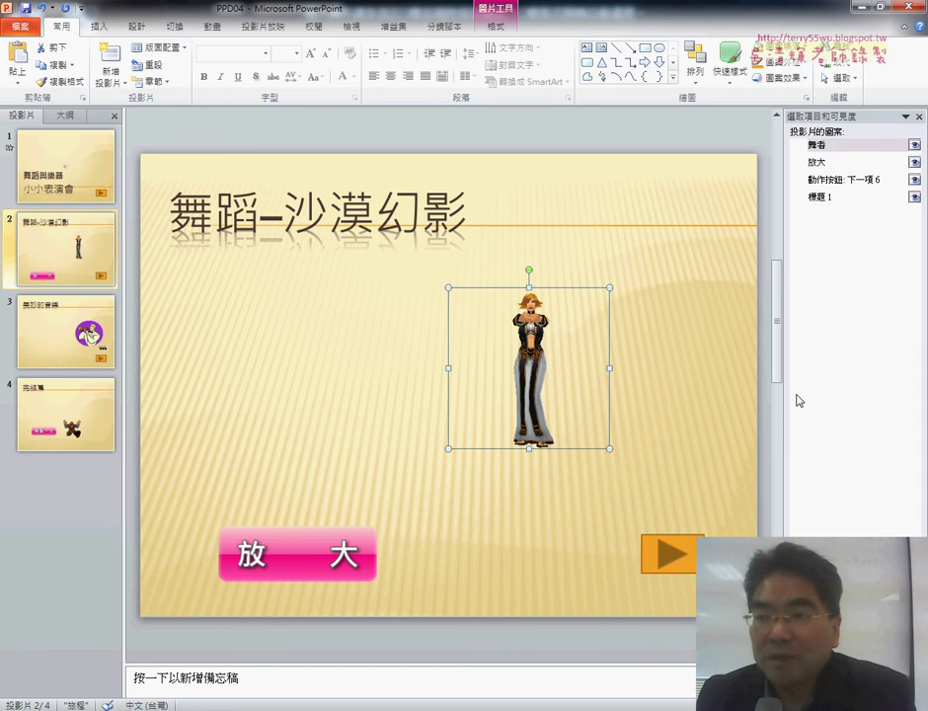
- Close the Selection Pane and review the task sheet PDF before returning to PowerPoint
click(921, 116)
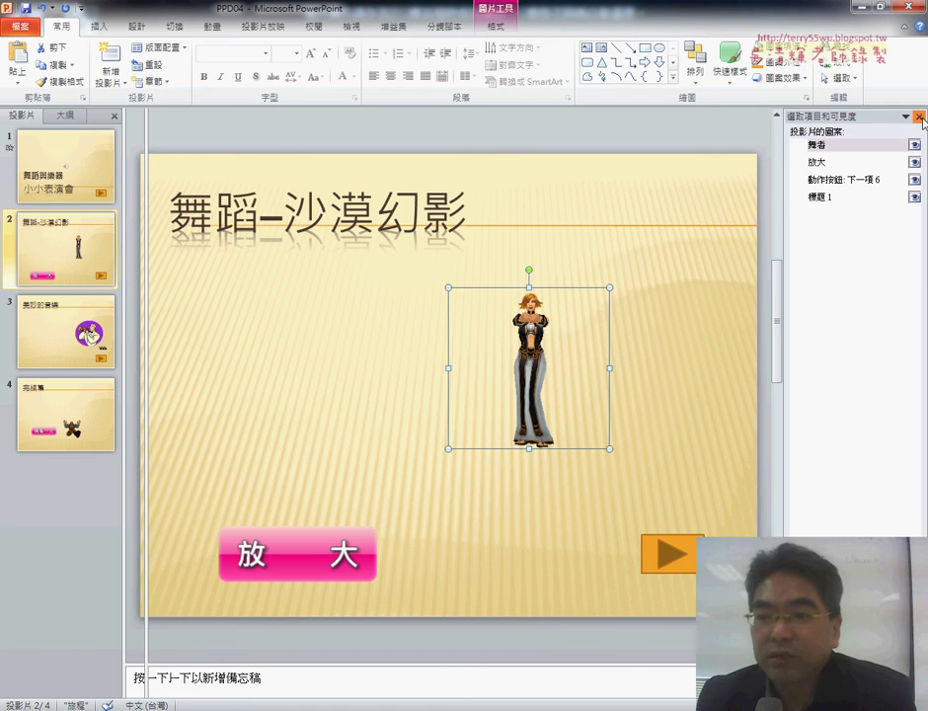
click(921, 117)
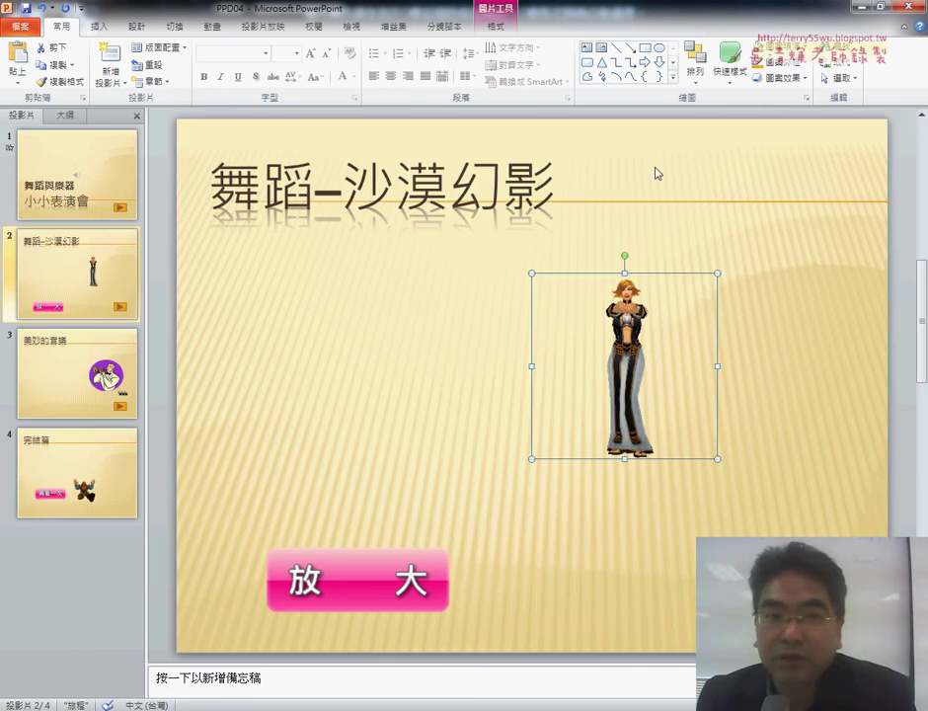
click(213, 27)
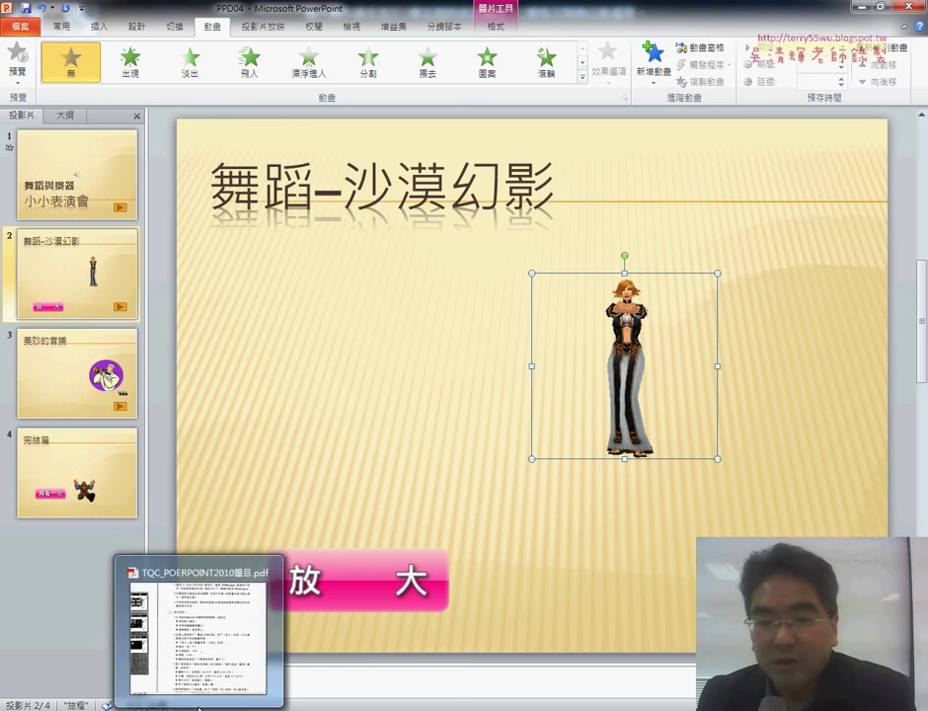
click(196, 642)
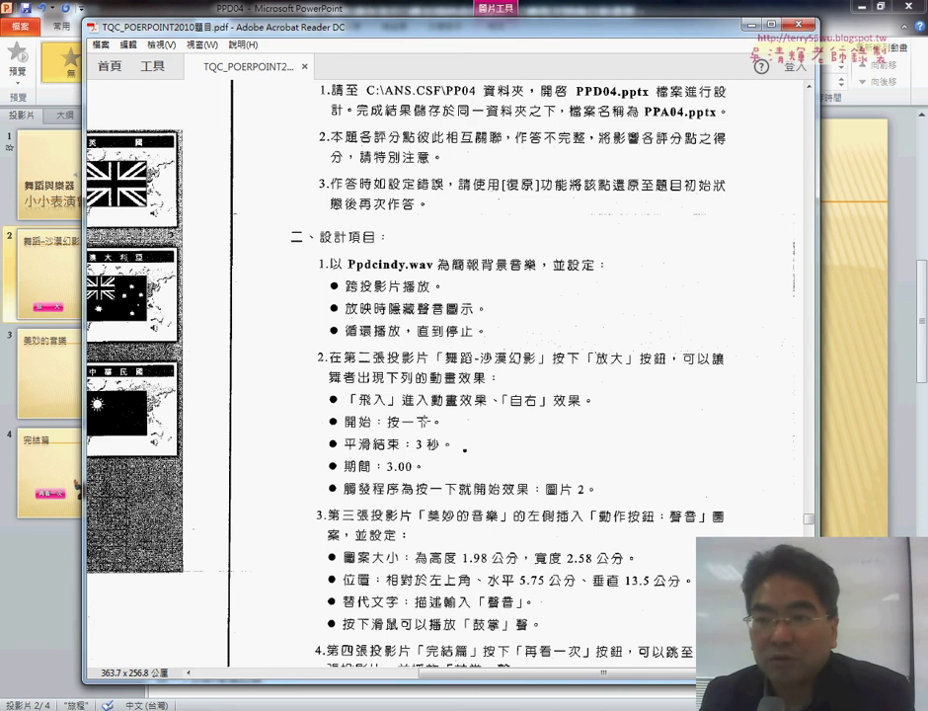
click(753, 24)
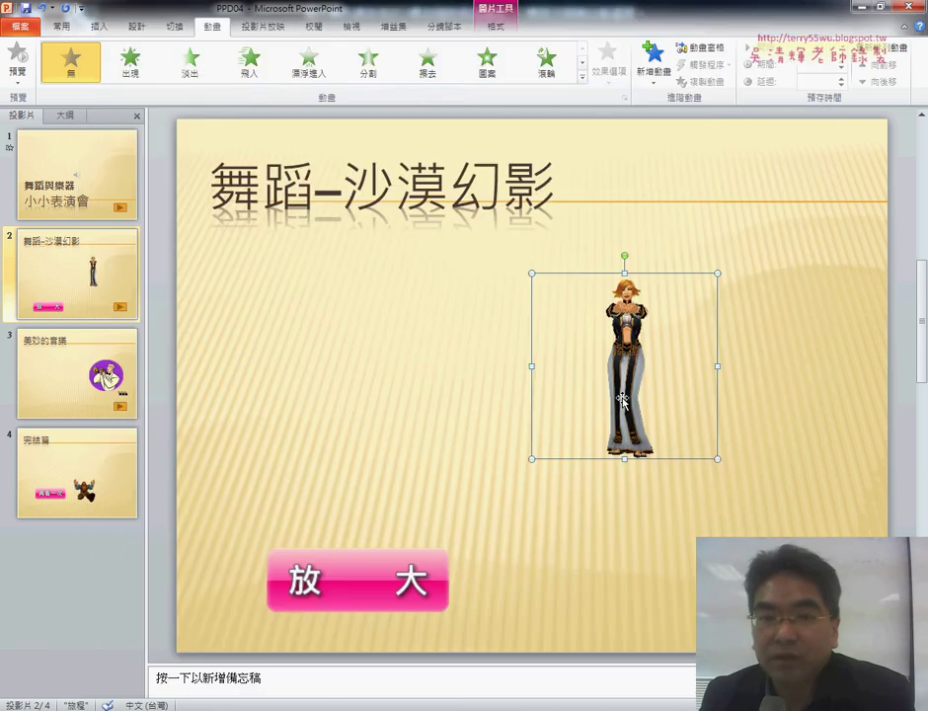
- Give the dancer a 飛入 fly-in from the right (自右) lasting 3 seconds, and show the Animation Pane
click(262, 78)
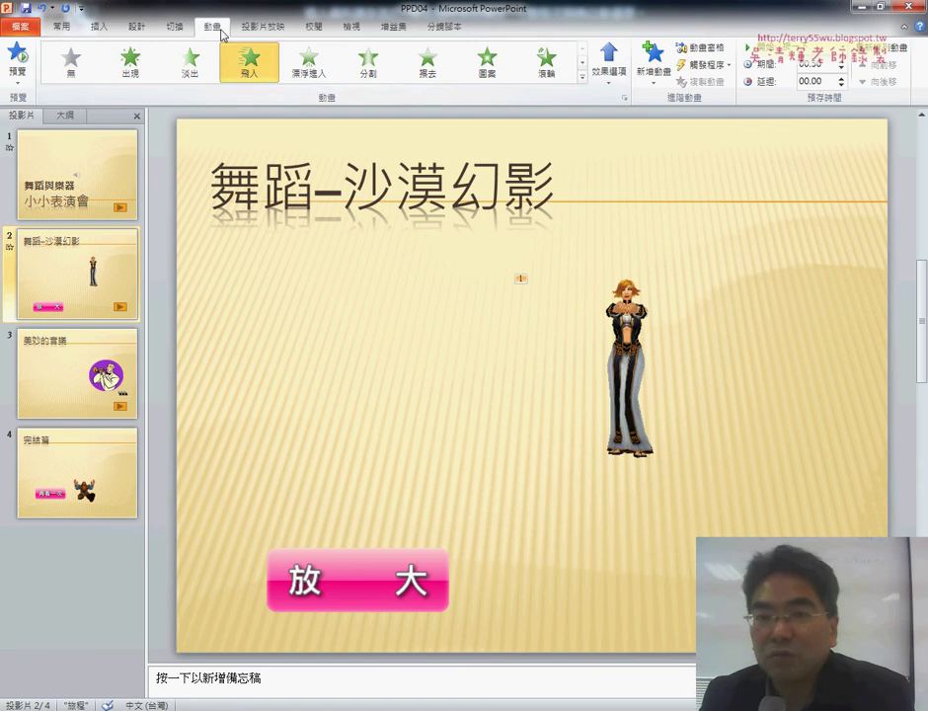
click(611, 88)
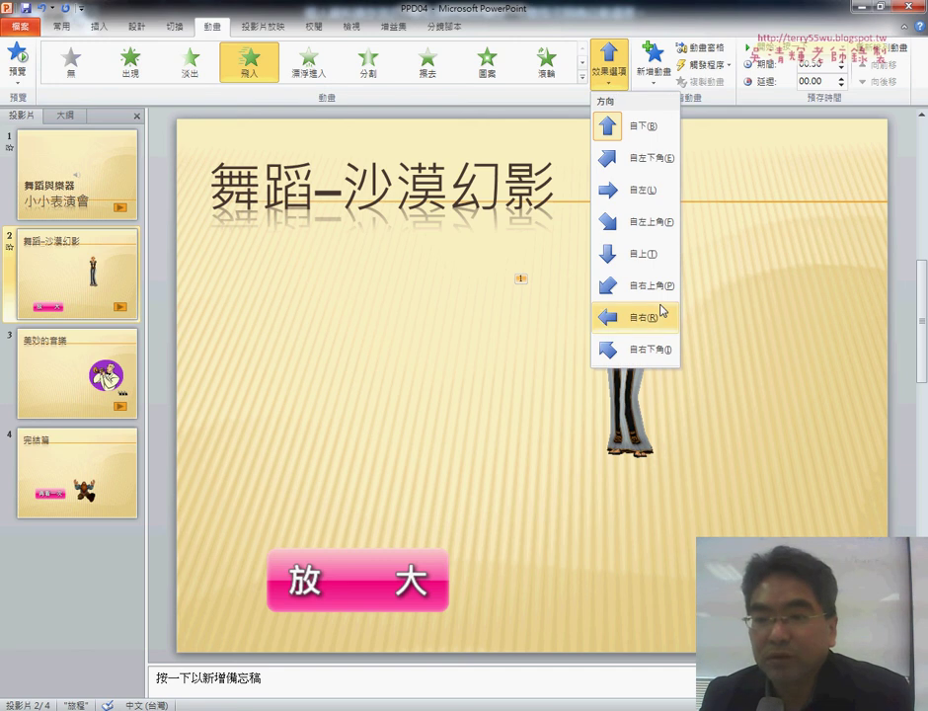
click(661, 318)
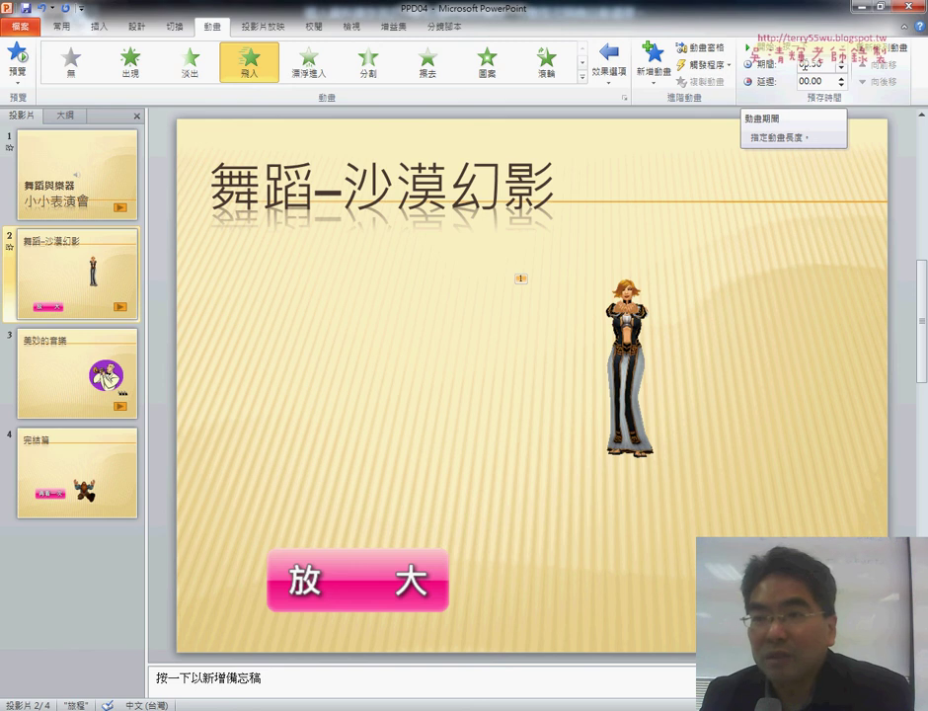
click(808, 64)
text(03)
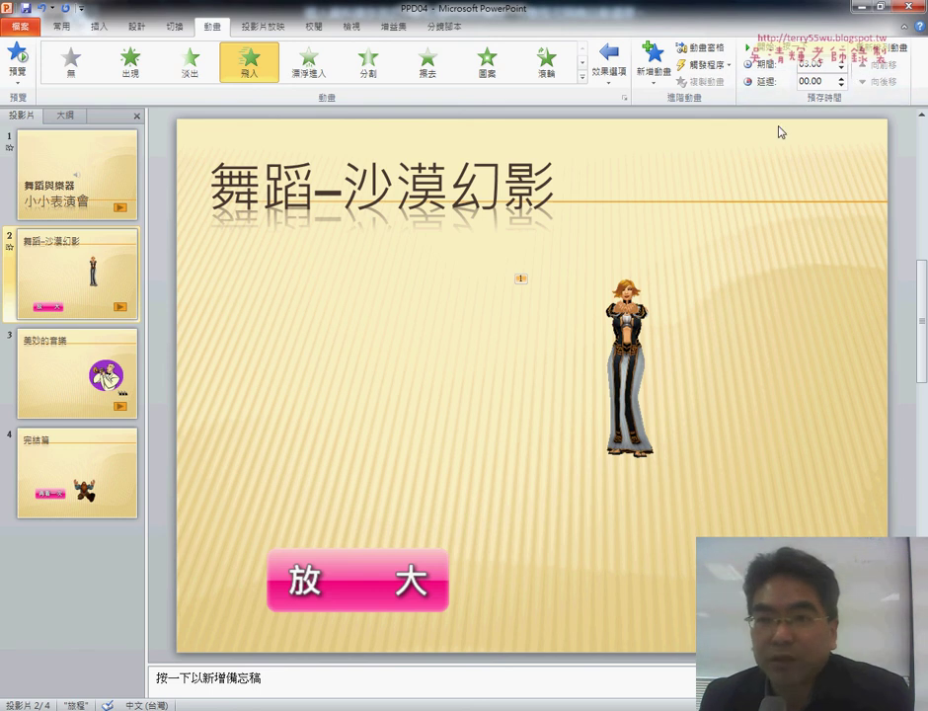
click(711, 51)
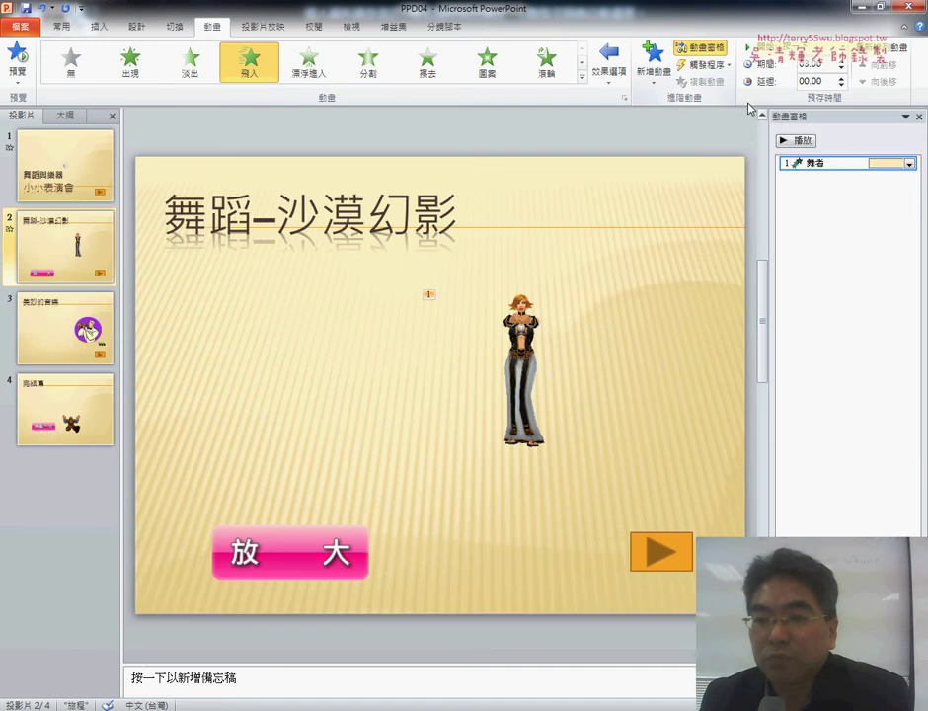
- Preview the dancer's fly-in and compare it against the task instructions PDF
click(799, 142)
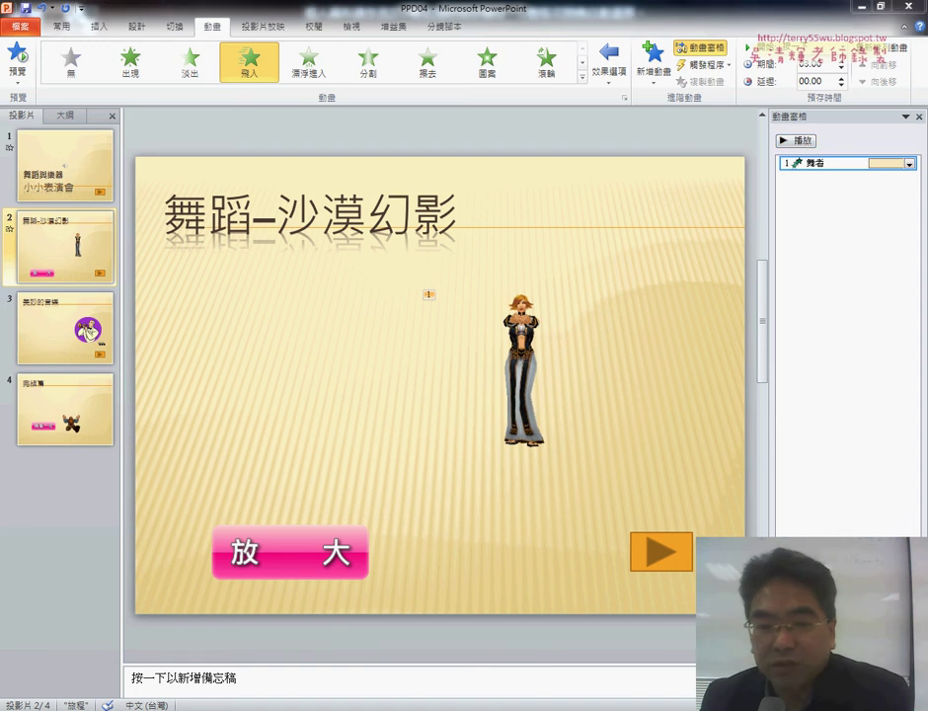
key(alt+Tab)
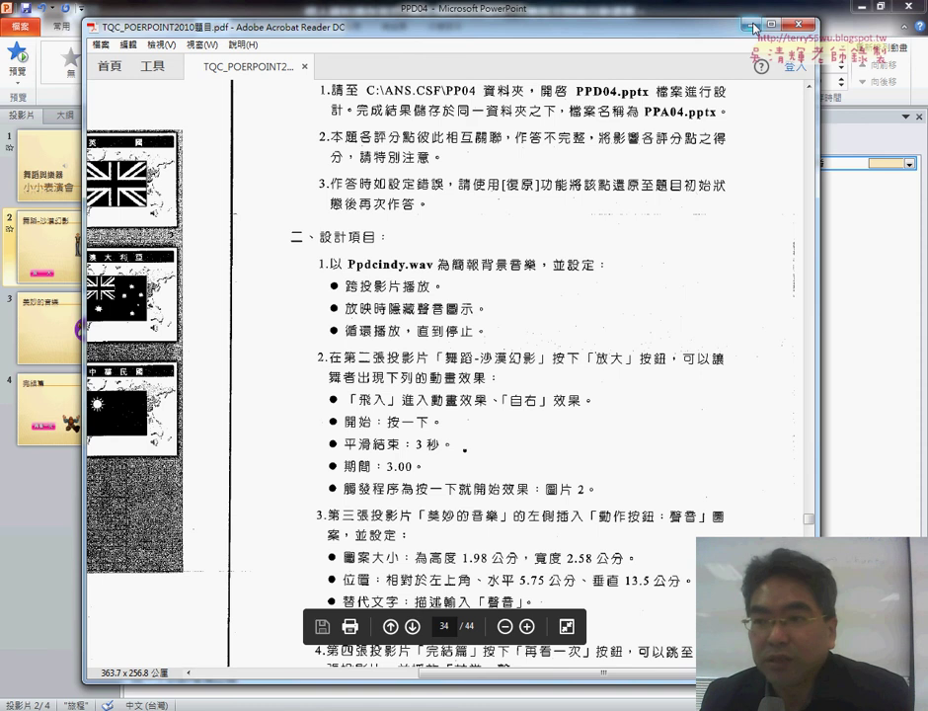
key(alt+Tab)
- Open the 舞者 animation's dropdown menu in the Animation Pane, then dismiss it
click(910, 164)
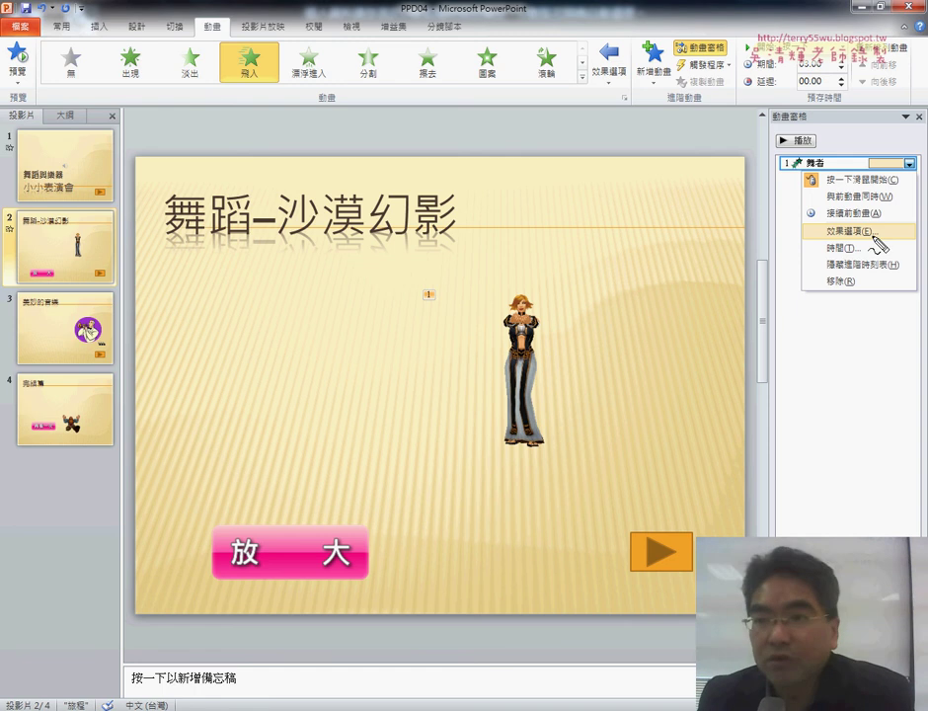
drag(718, 60, 736, 56)
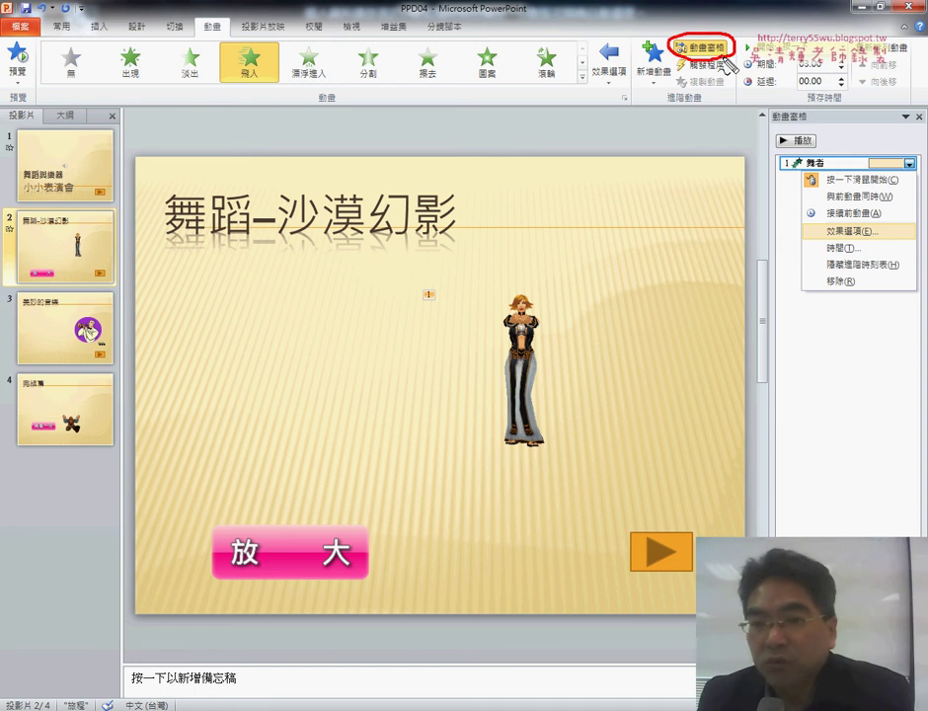
drag(834, 154, 839, 170)
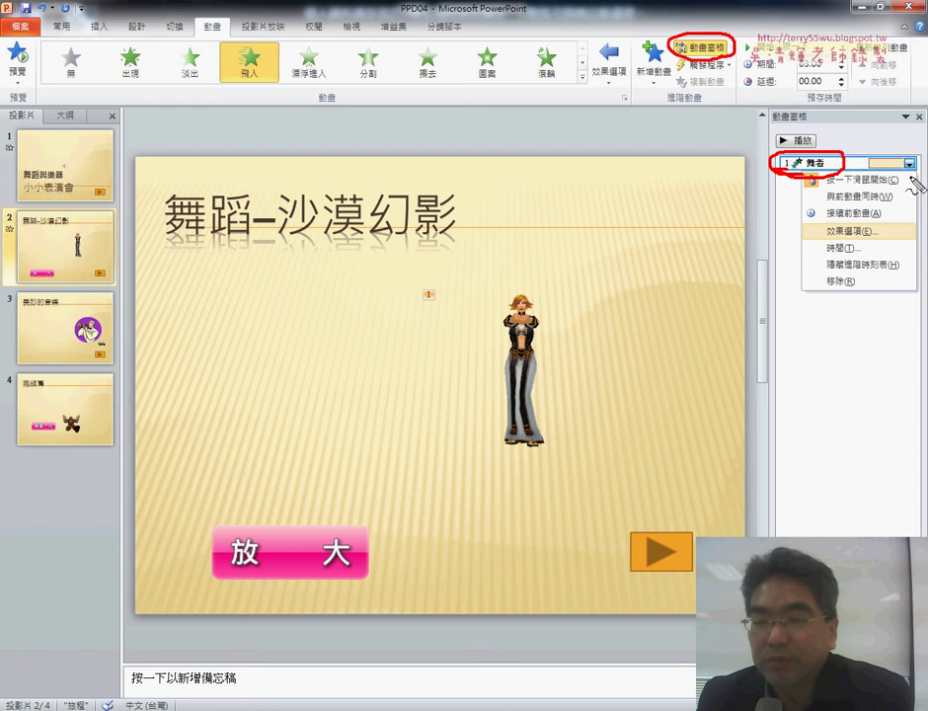
drag(912, 180, 923, 166)
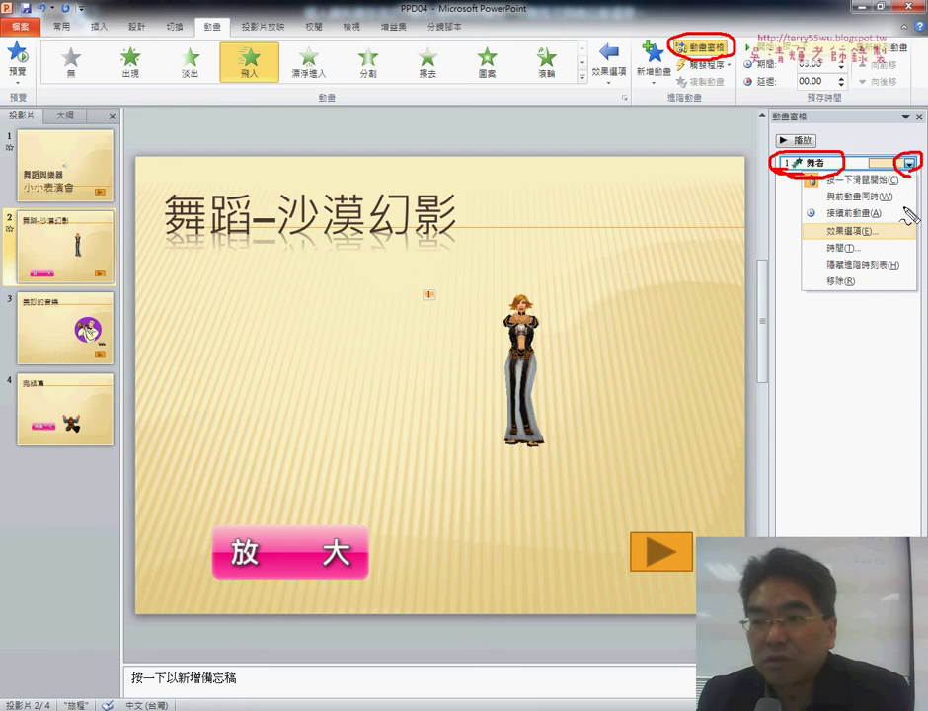
drag(867, 223, 875, 235)
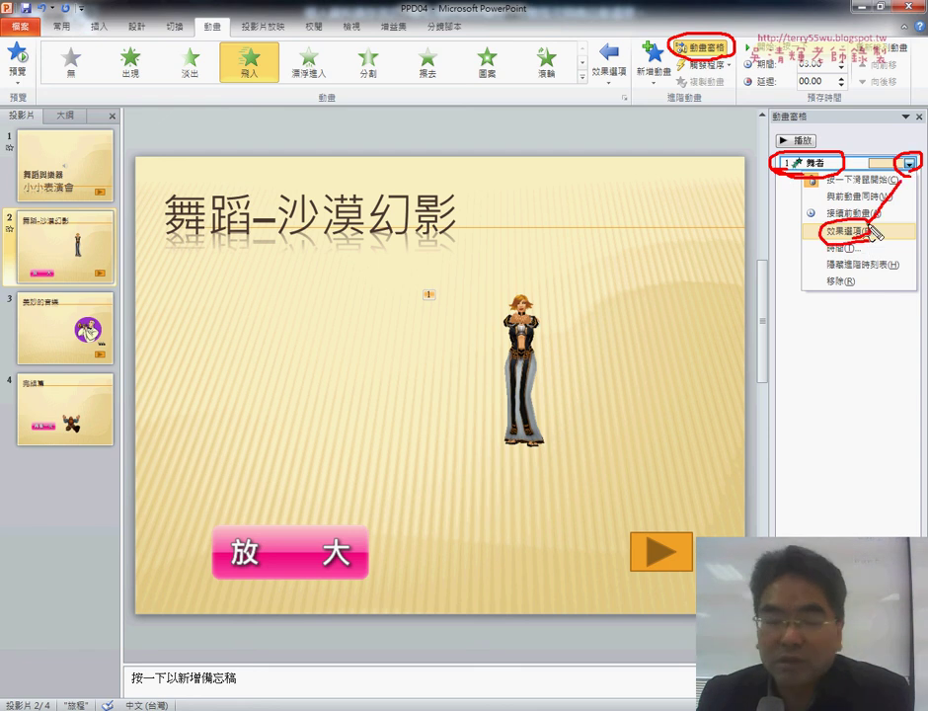
drag(907, 176, 867, 233)
key(Escape)
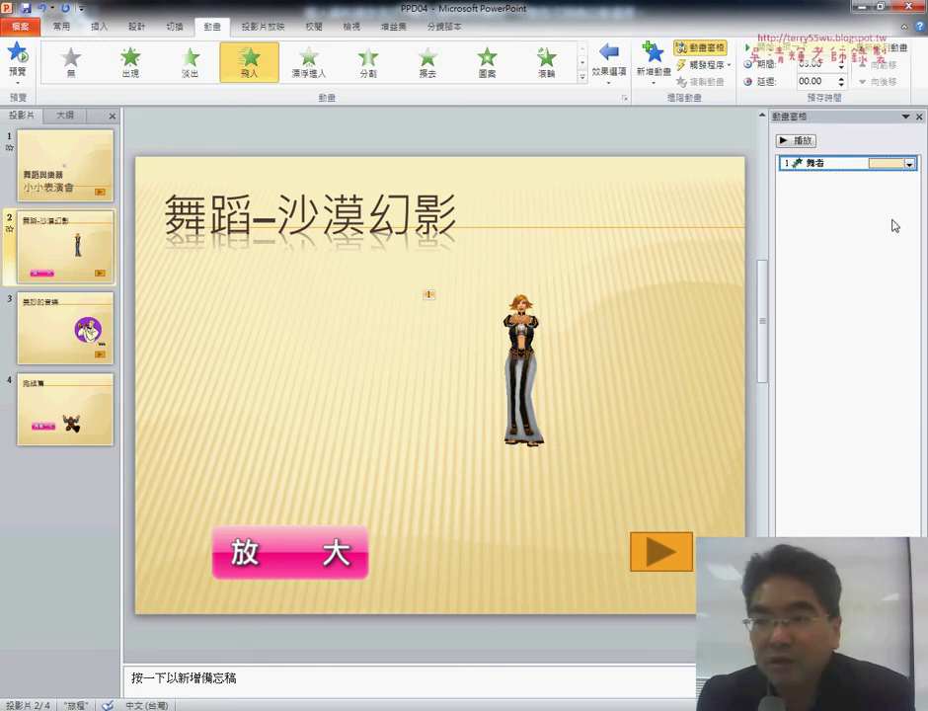
- Set the 舞者 fly-in's 平滑結束 (smooth end) to 3 seconds in 效果選項
click(909, 164)
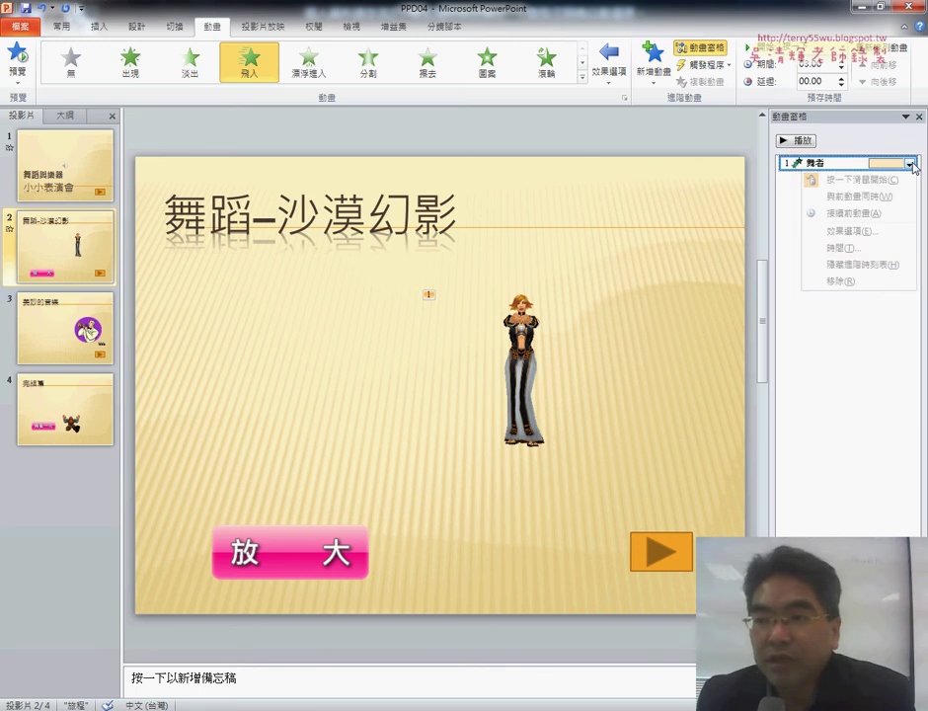
click(865, 230)
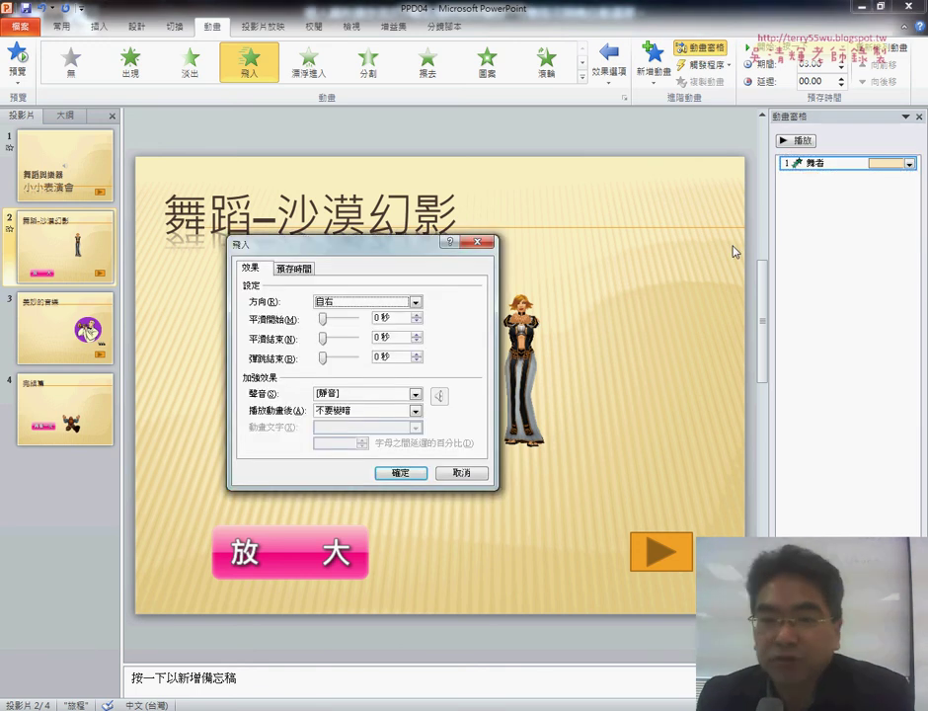
drag(363, 244, 660, 237)
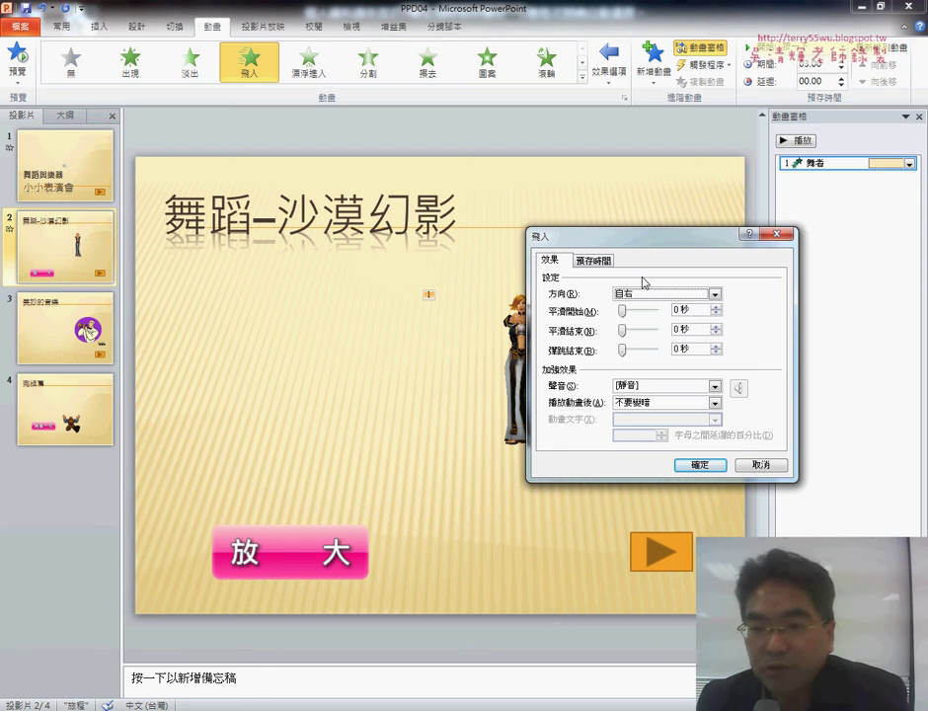
double_click(679, 331)
text(3秒)
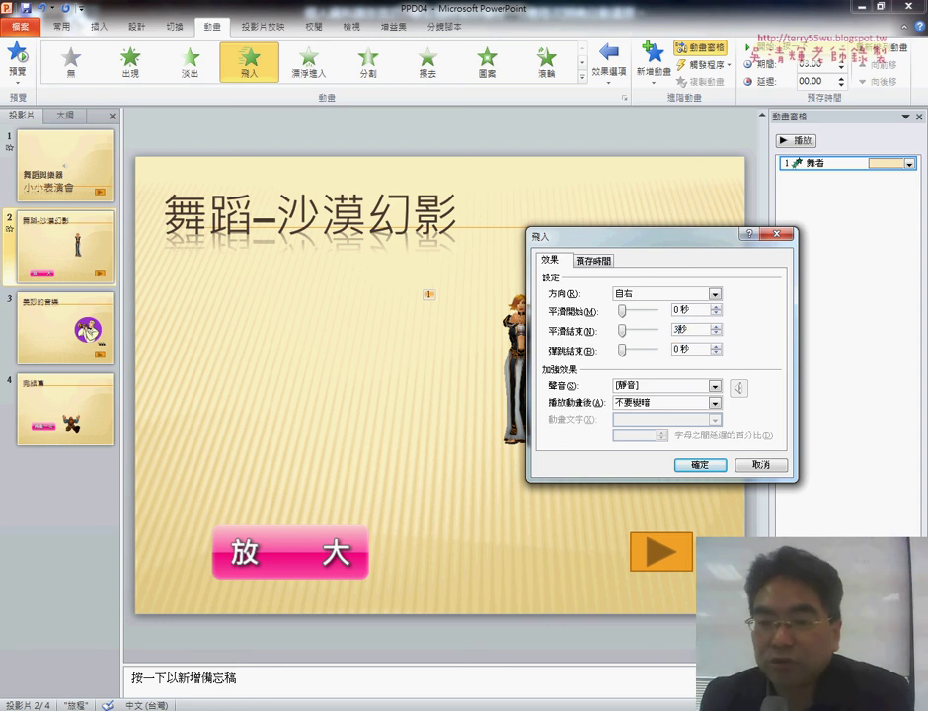
click(711, 465)
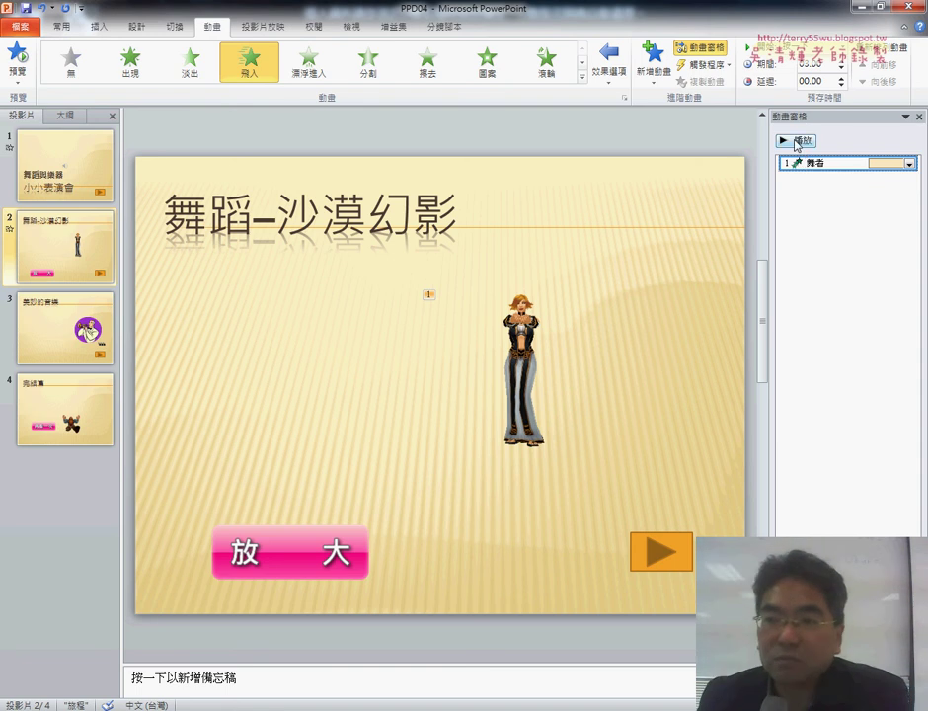
- Preview the updated fly-in and close the Animation Pane
click(797, 142)
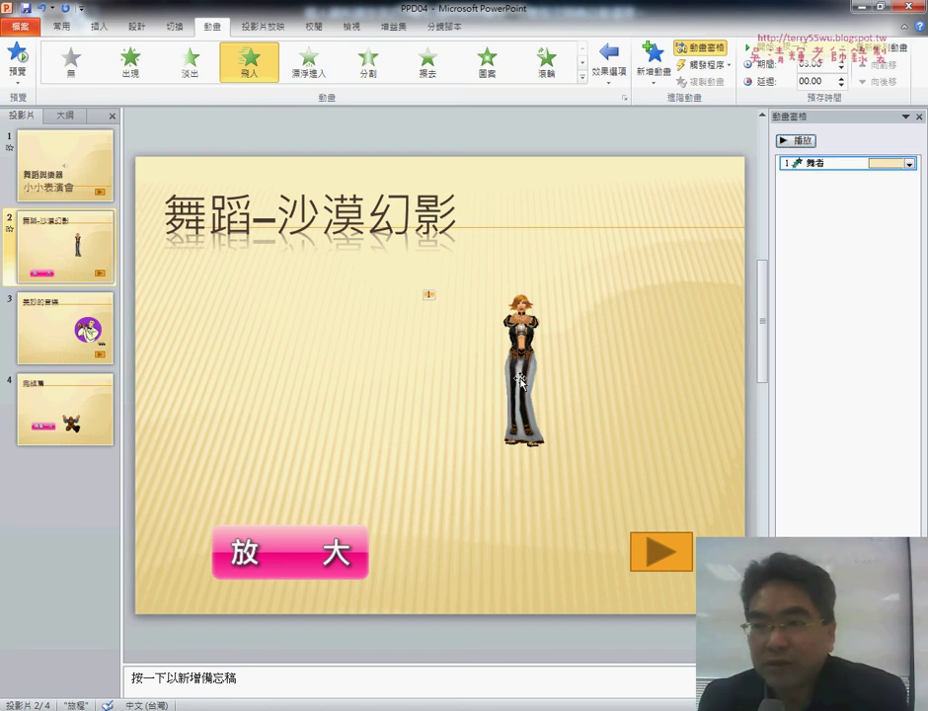
click(920, 119)
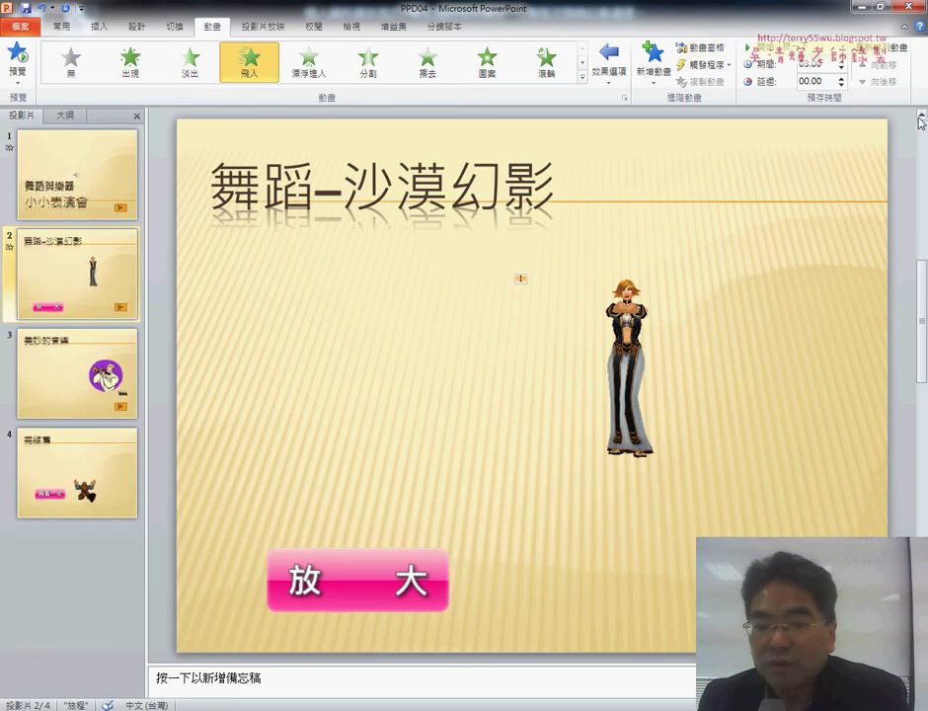
click(345, 589)
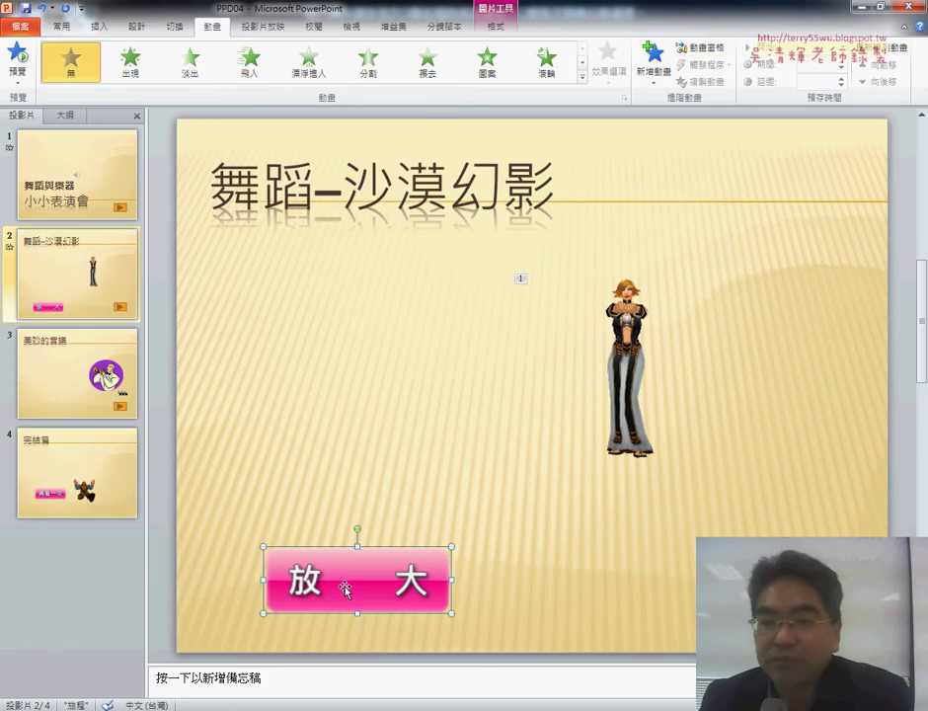
- Trigger the dancer's fly-in on a click of the 放大 picture (觸發程序 > 按一下時 > 放大)
click(650, 375)
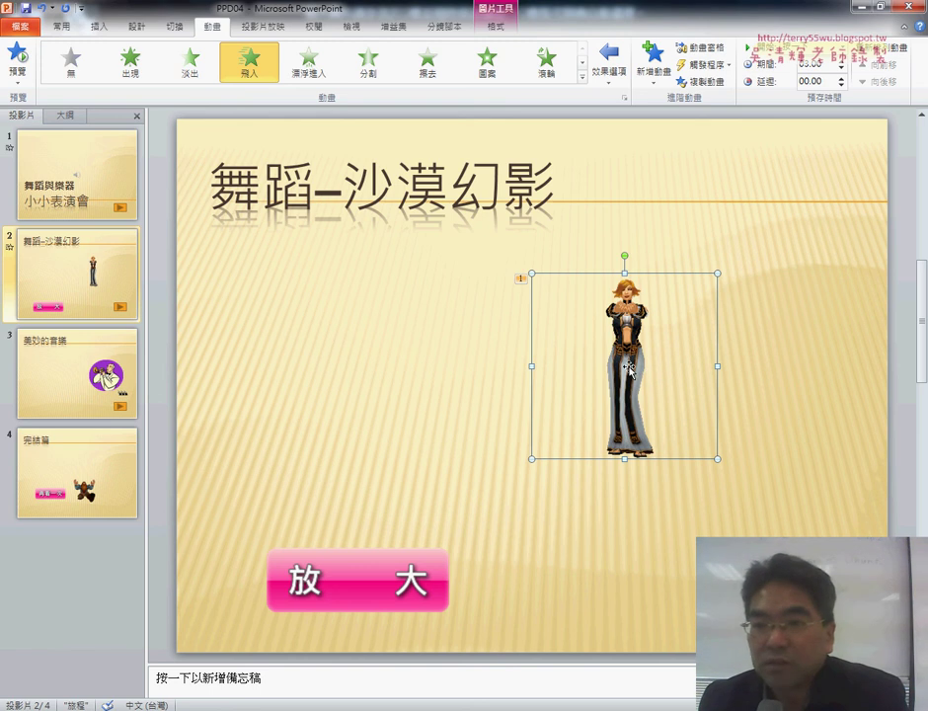
click(707, 66)
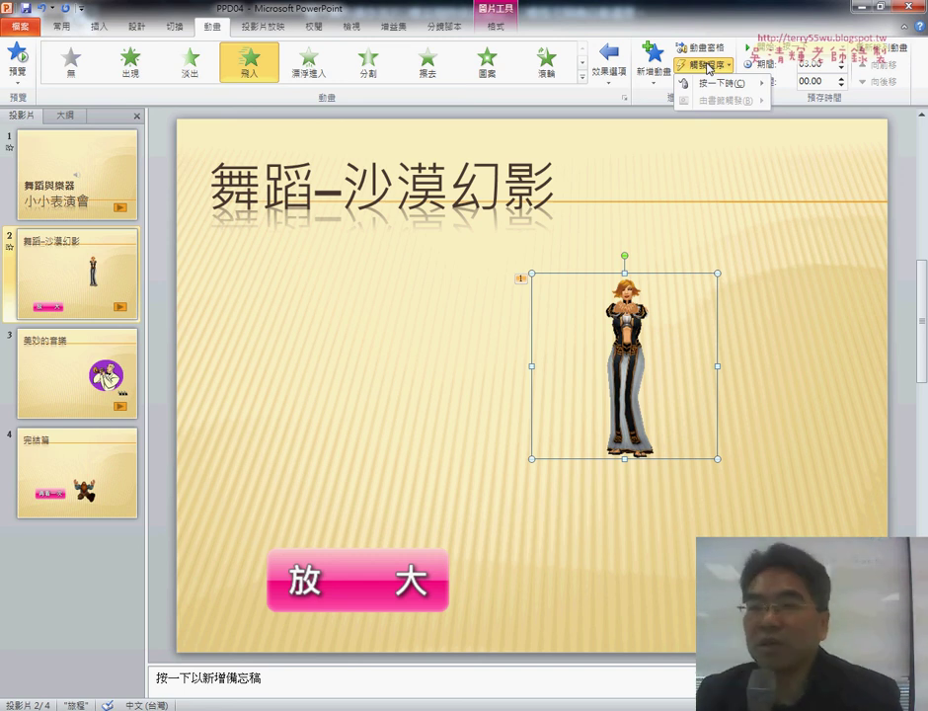
mouse_move(728, 86)
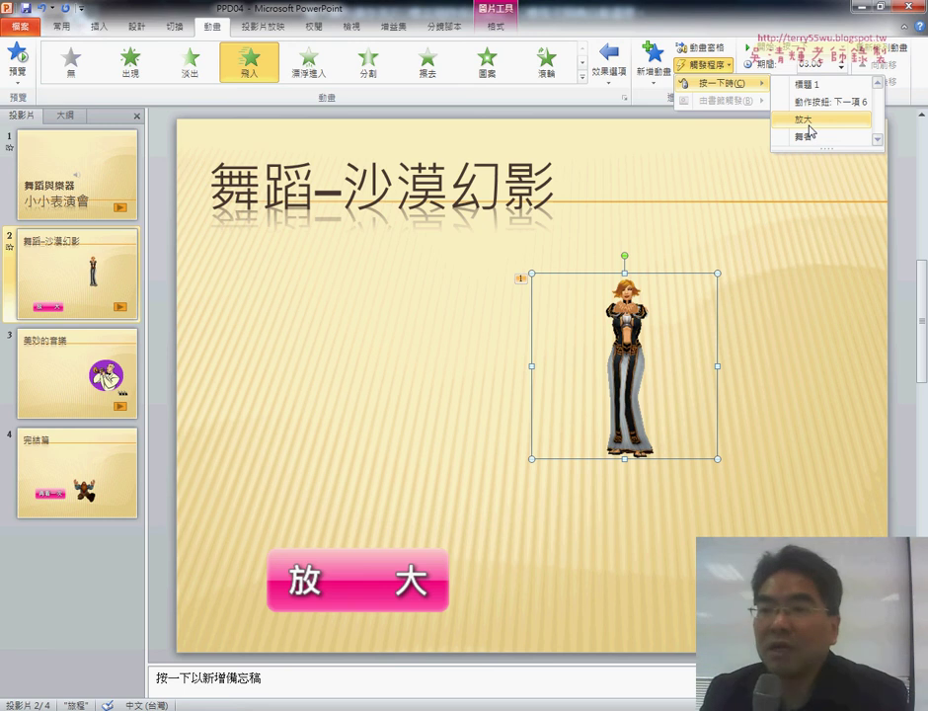
click(810, 120)
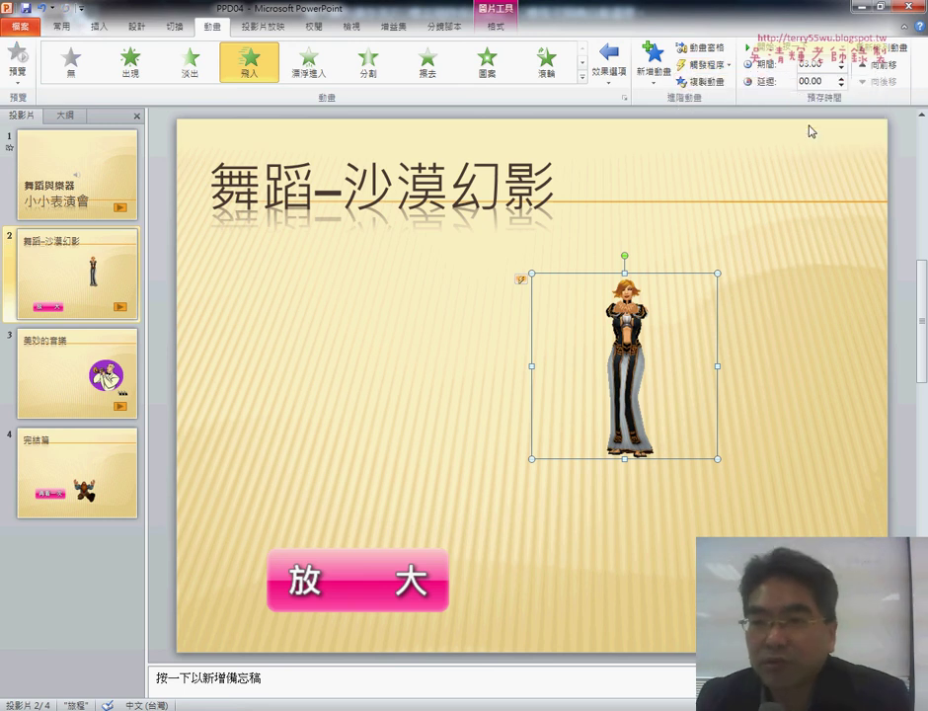
click(704, 64)
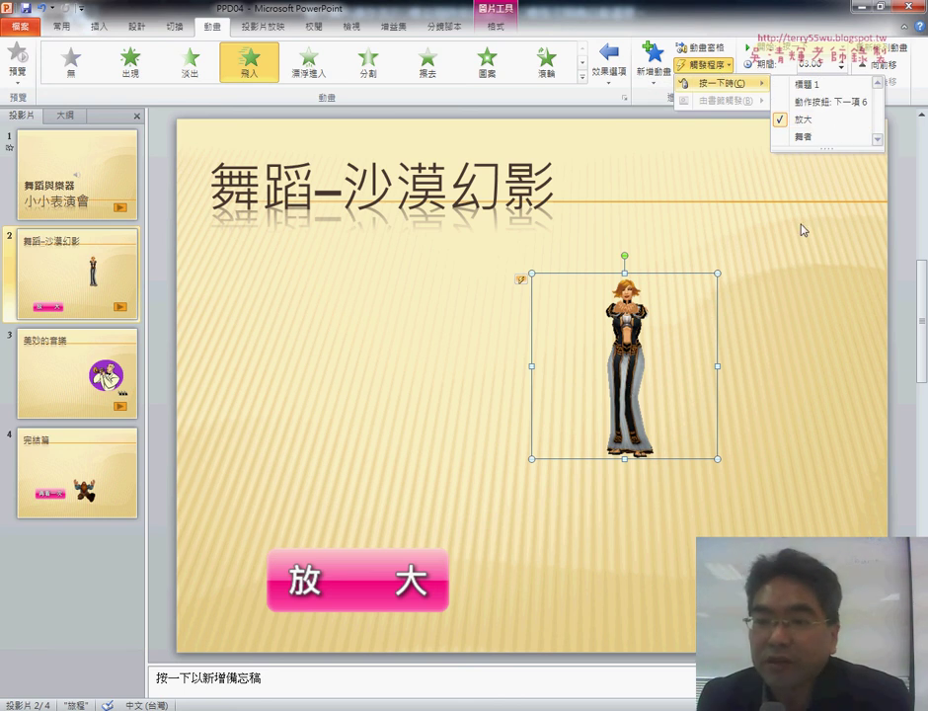
click(815, 132)
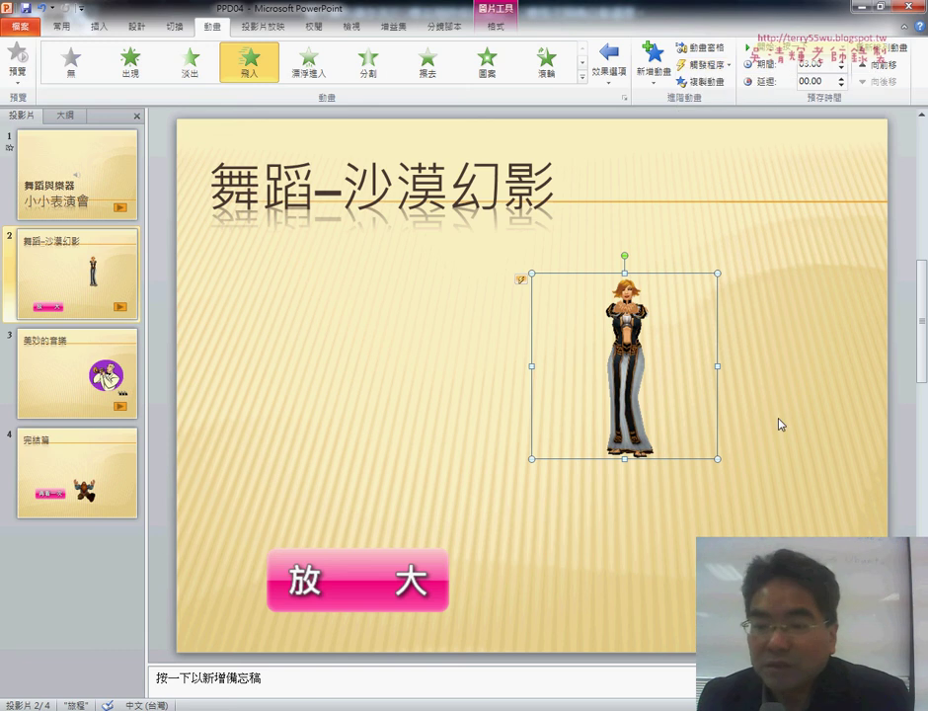
key(shift+F5)
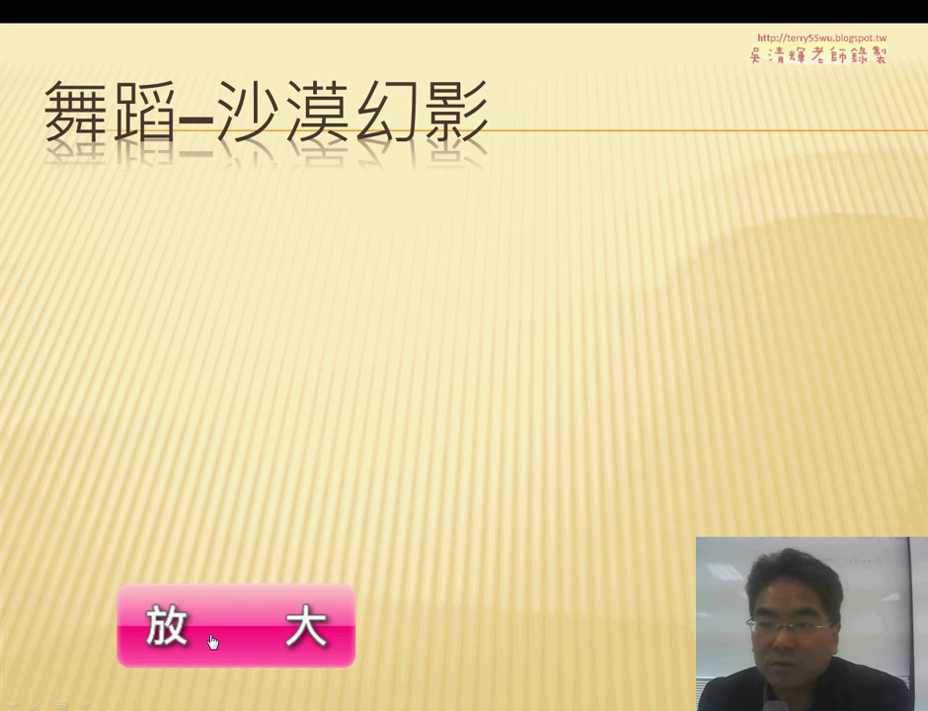
click(211, 642)
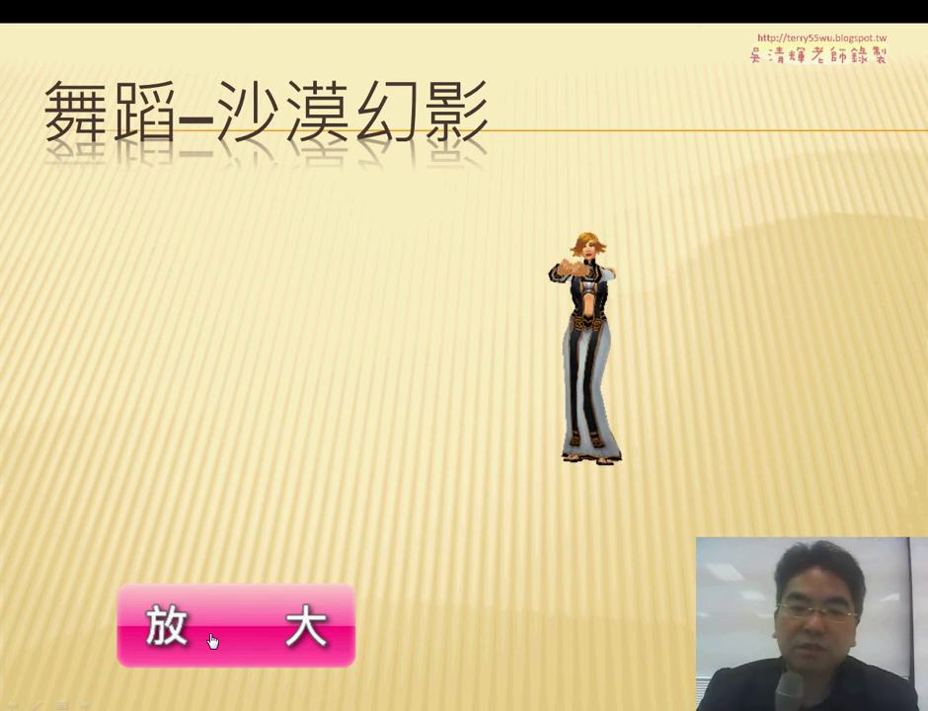
key(Escape)
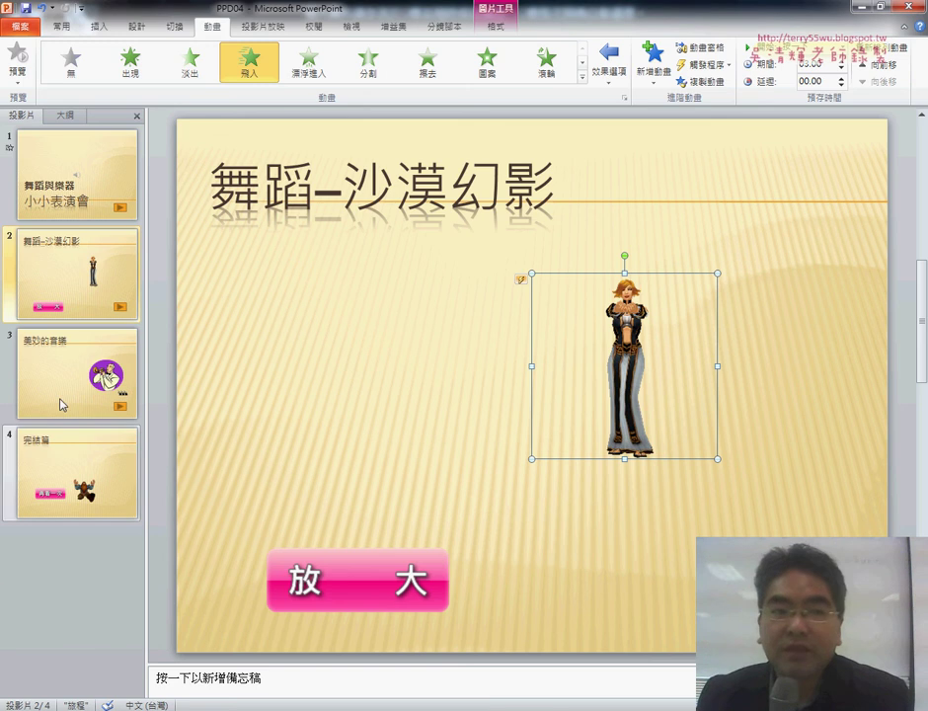
click(79, 173)
click(87, 265)
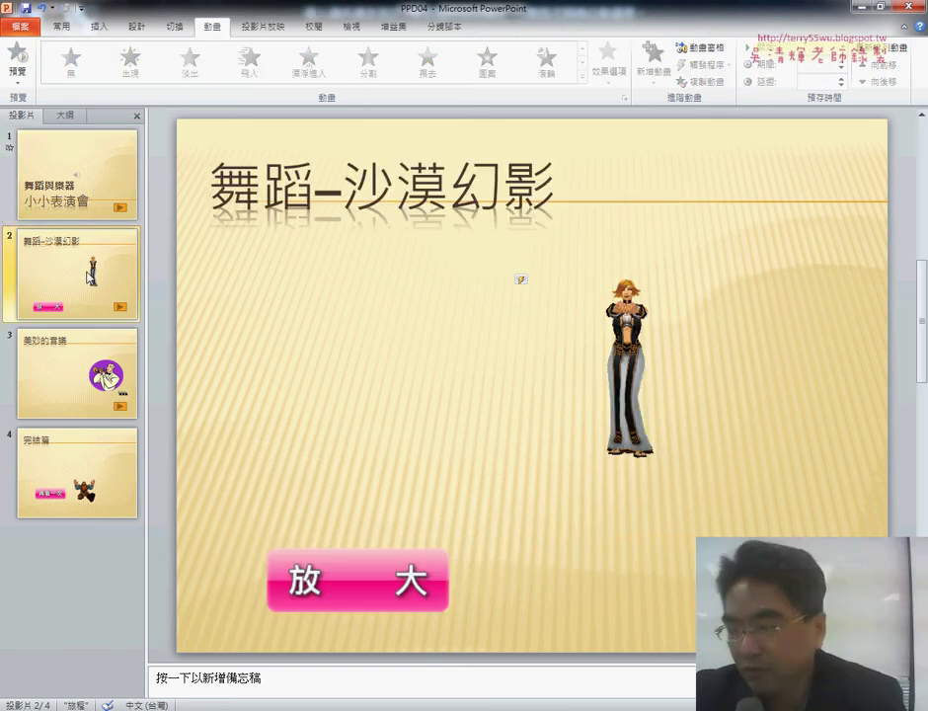